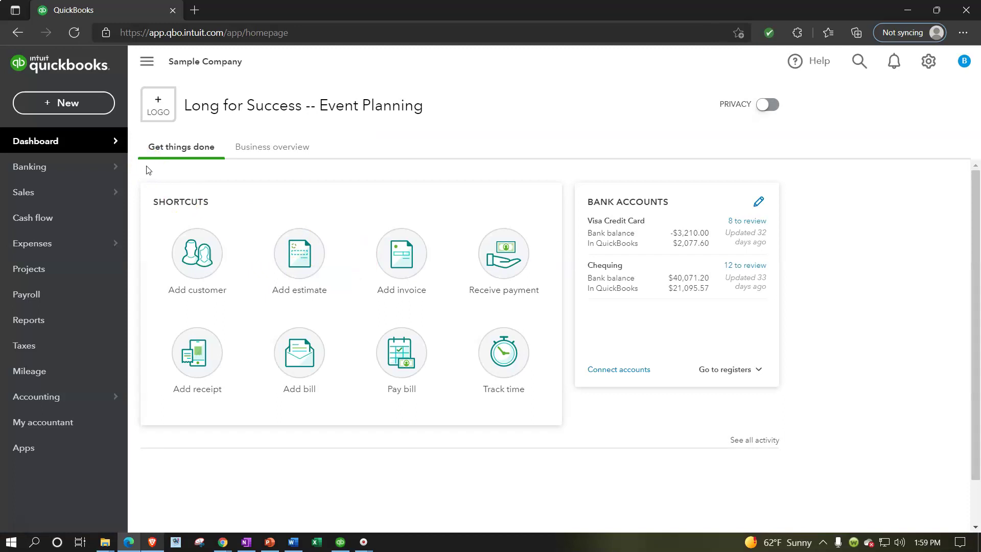
- Switch to Chrome and view the Get Great Guitars workspace and its navigation menu
click(223, 543)
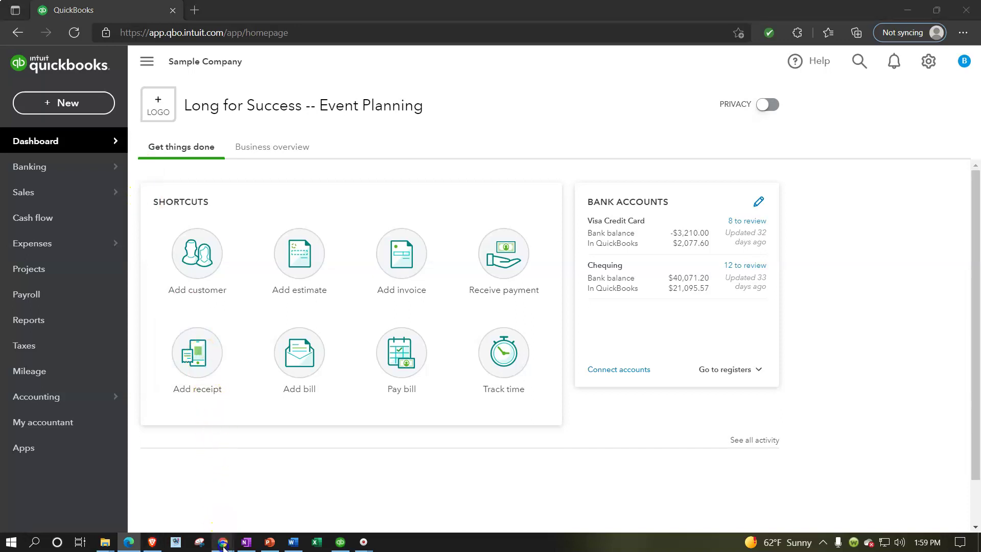
click(271, 493)
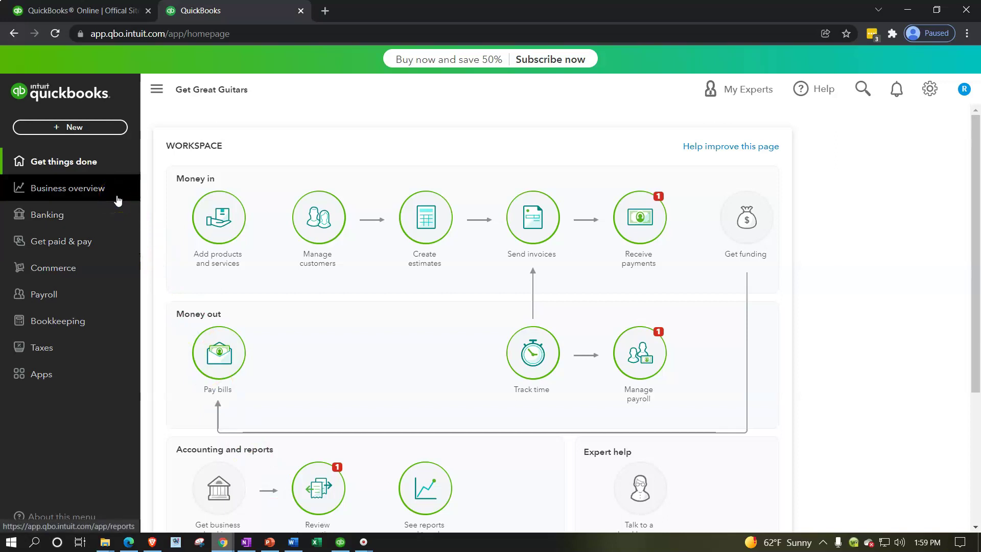
click(98, 197)
click(68, 216)
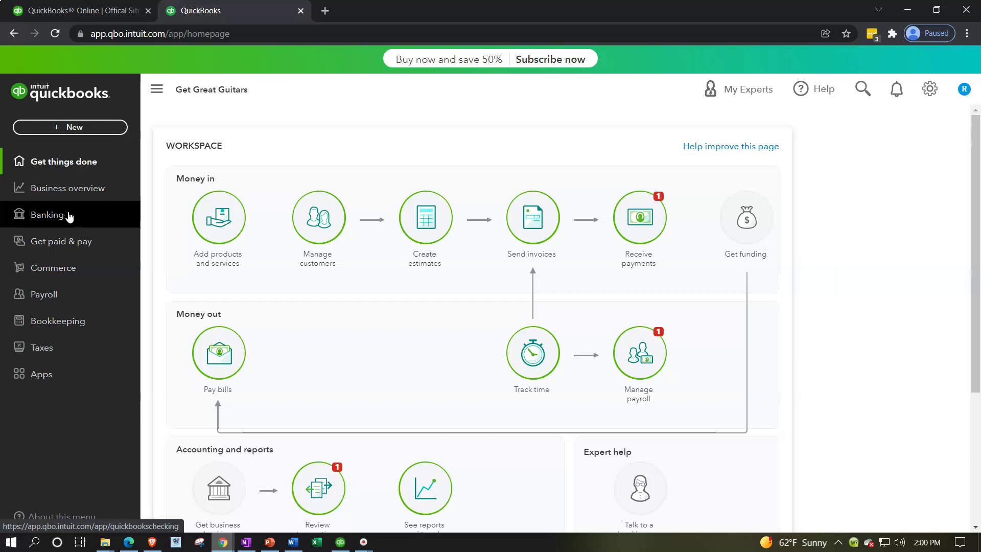
click(428, 198)
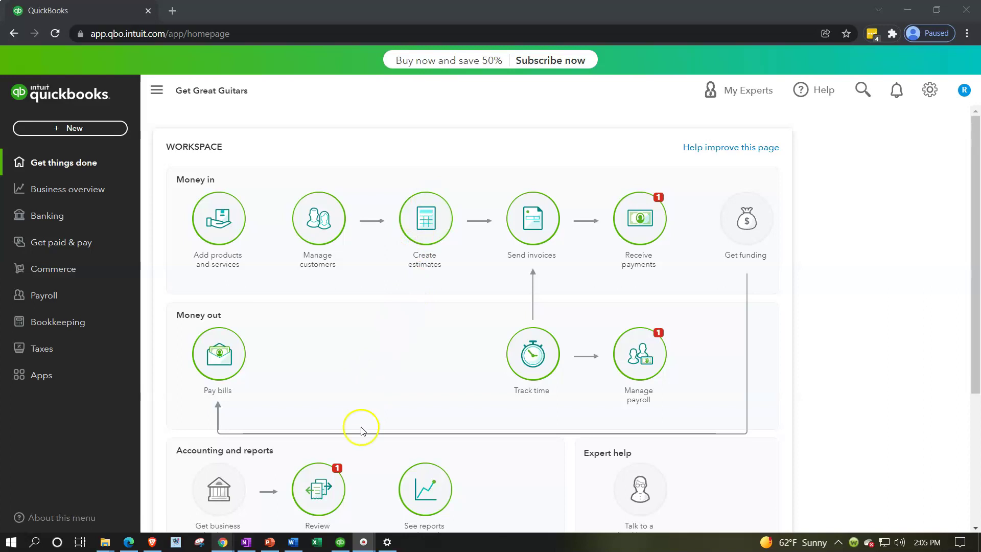
- Switch to the Windows display settings, examine the text and app scaling options, and minimize the window
click(344, 542)
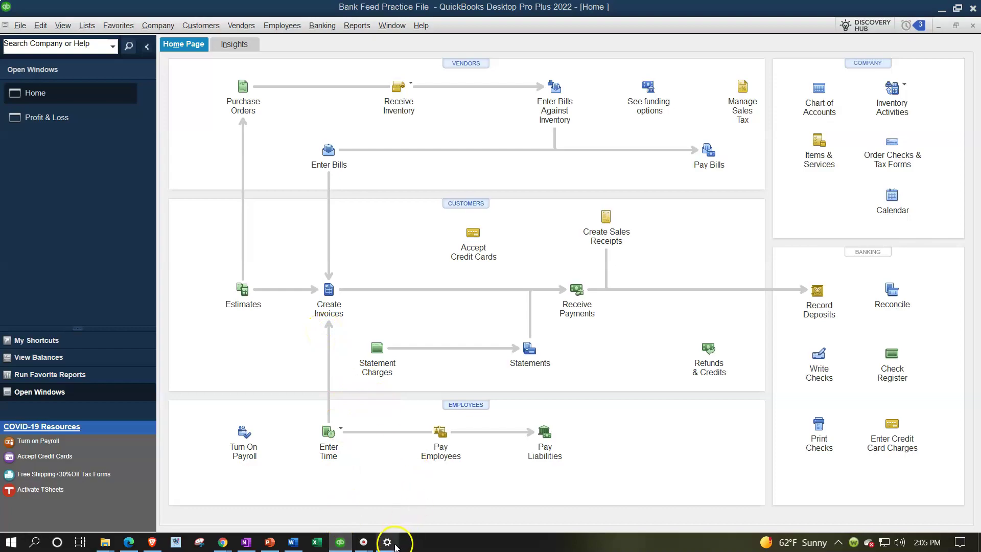
click(394, 544)
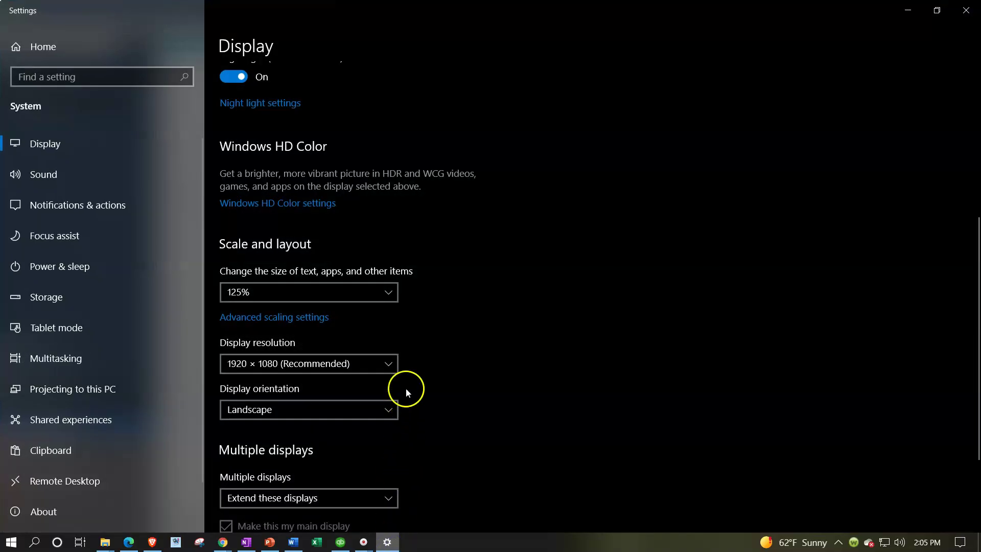
click(389, 296)
click(776, 157)
click(908, 10)
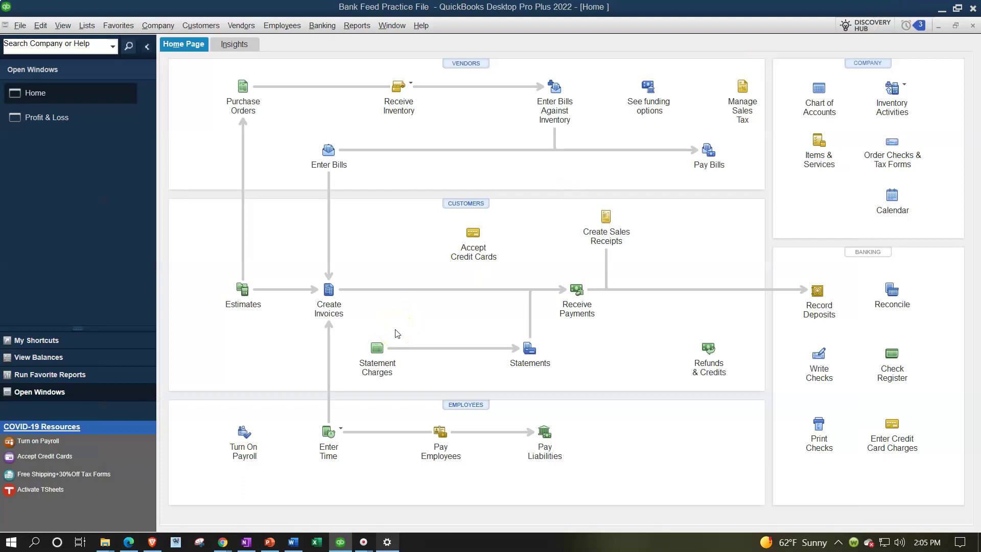
- Switch to the Get Great Guitars company homepage in Chrome
mouse_move(224, 544)
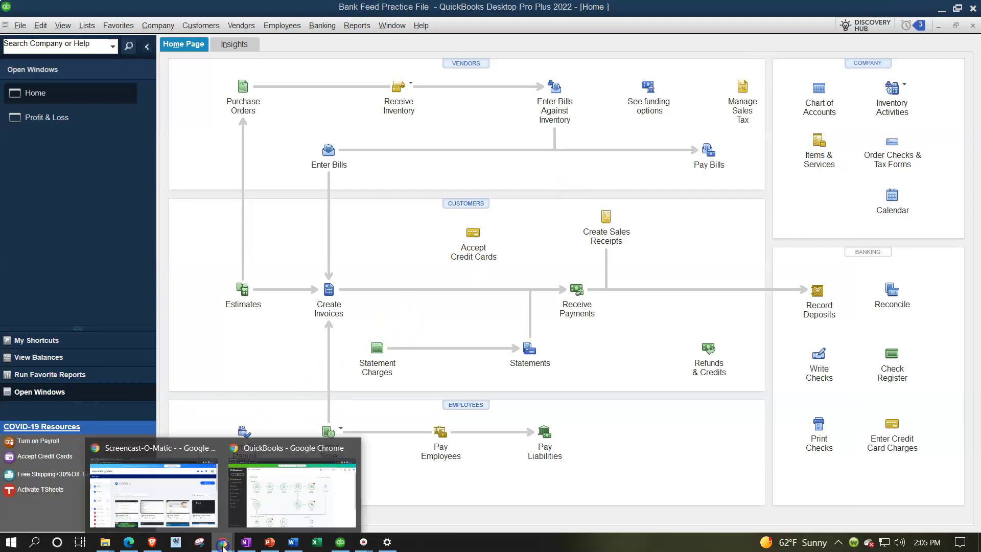
click(282, 498)
click(358, 338)
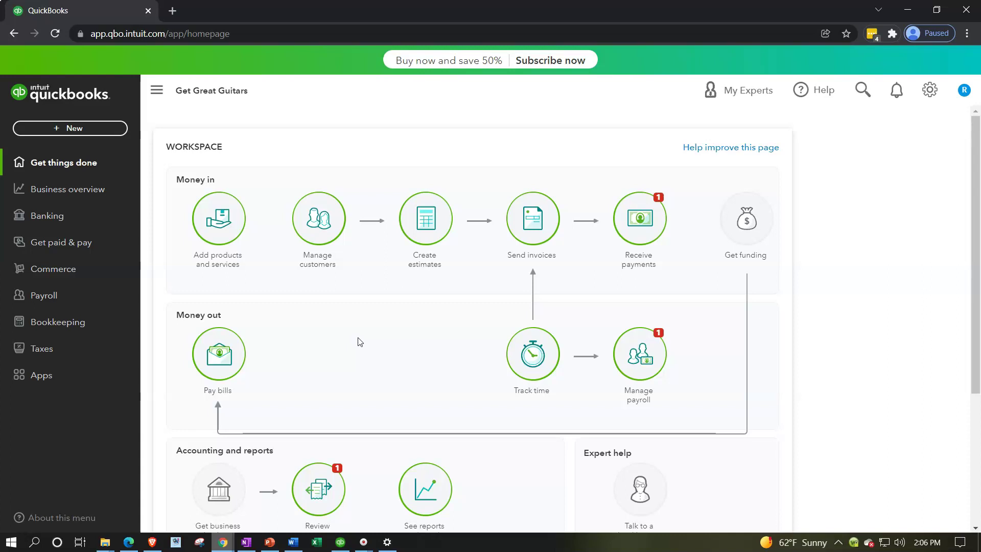
- Switch to the Sample Company homepage in Edge and set the page zoom to 125%
click(130, 543)
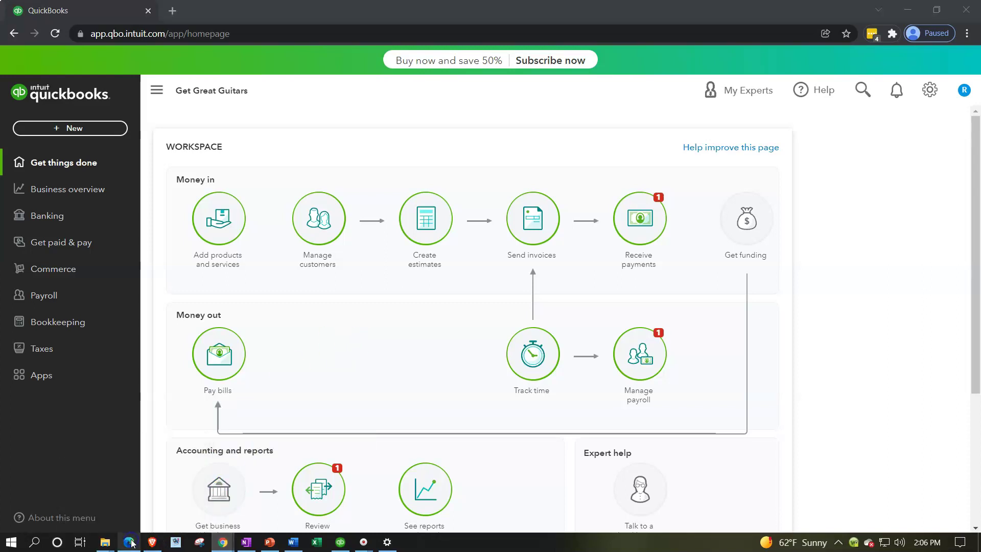
click(131, 543)
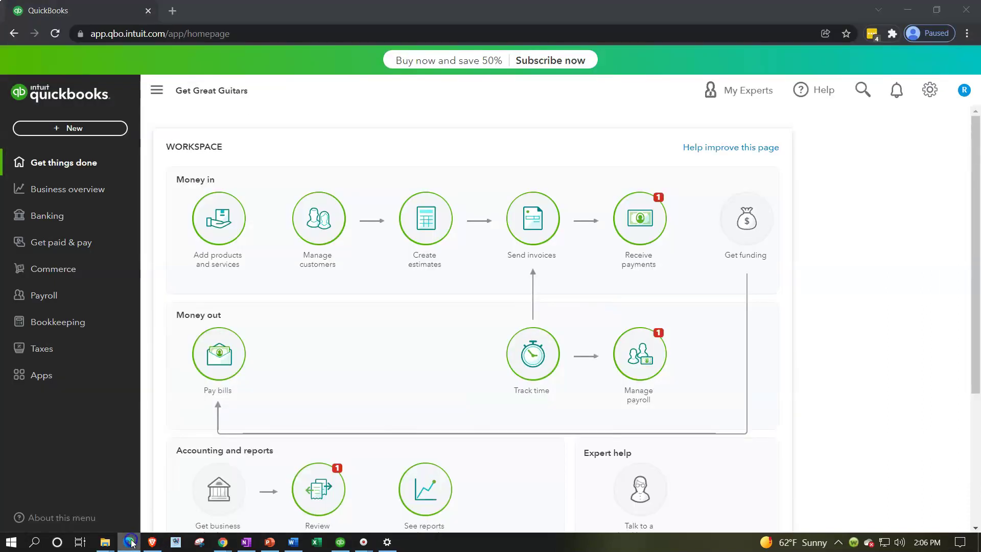
click(132, 543)
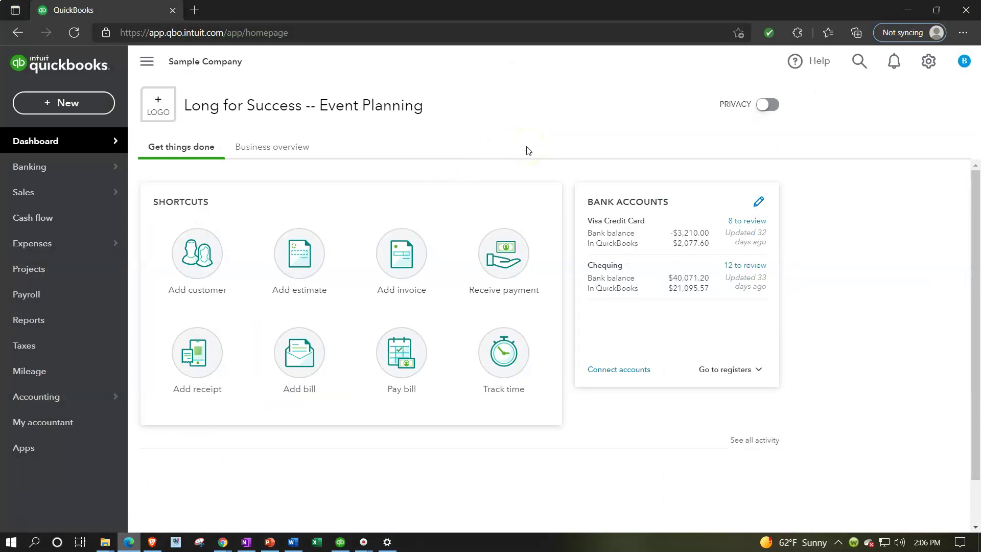
key(ctrl+plus)
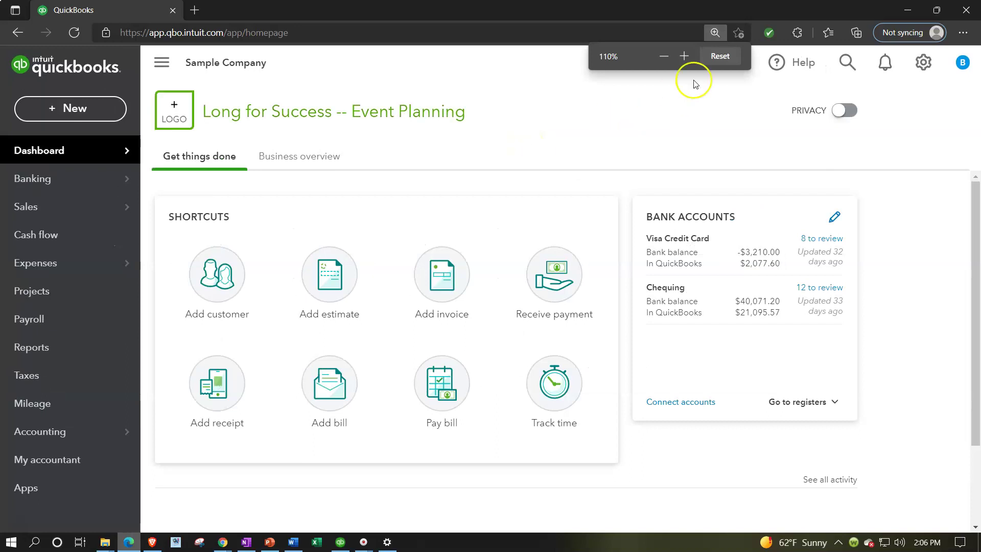
click(714, 33)
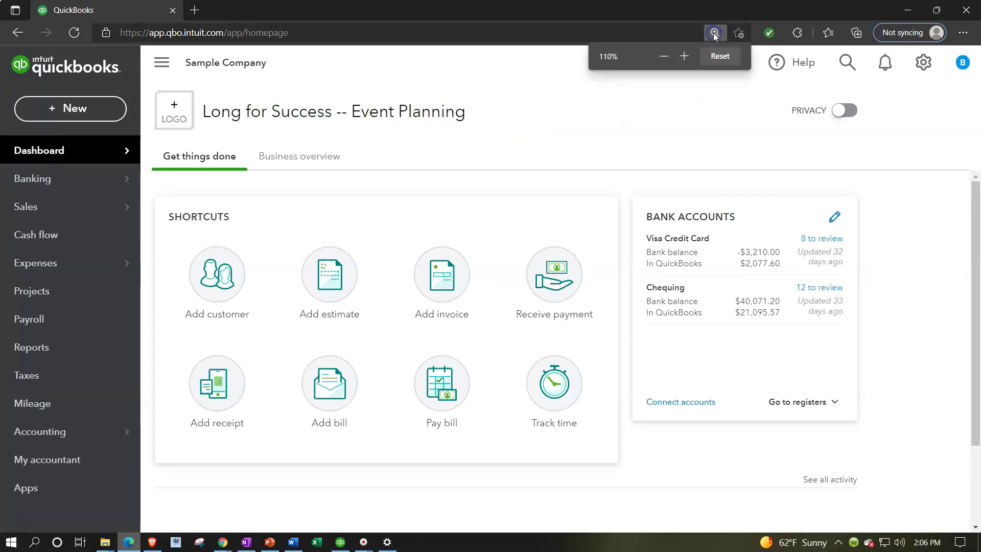
click(685, 56)
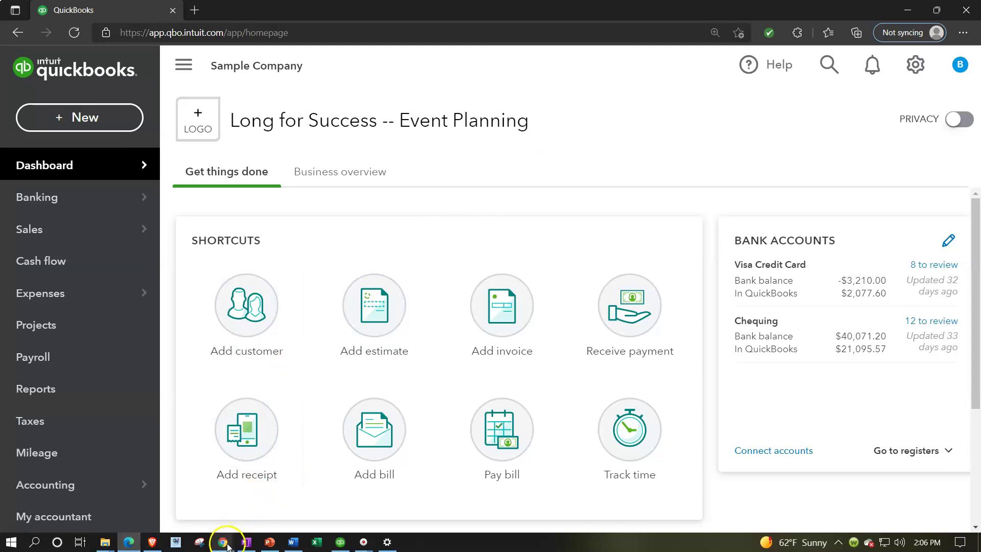
- Switch to Get Great Guitars in Chrome, try page zoom up to 125%, and restore the original size
mouse_move(222, 541)
click(329, 436)
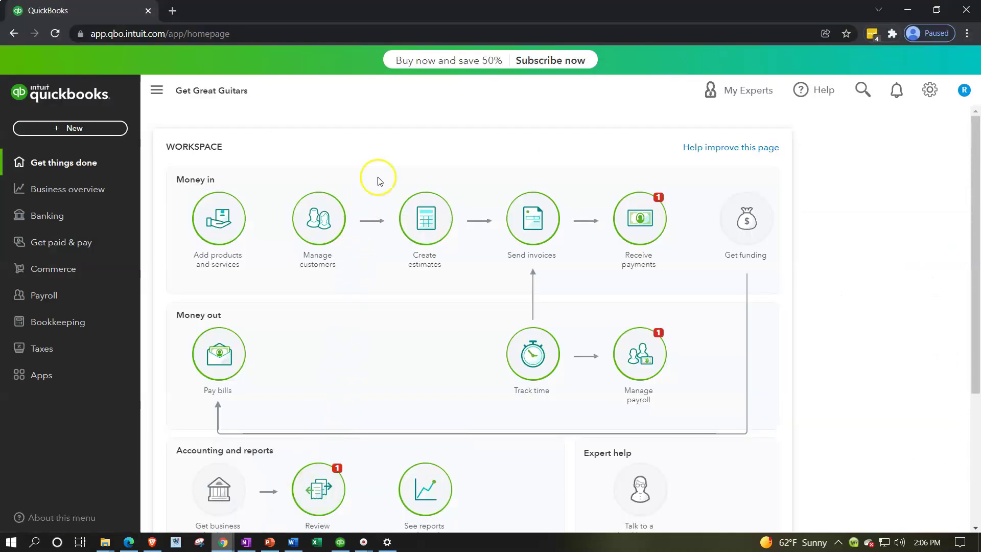
key(ctrl+plus)
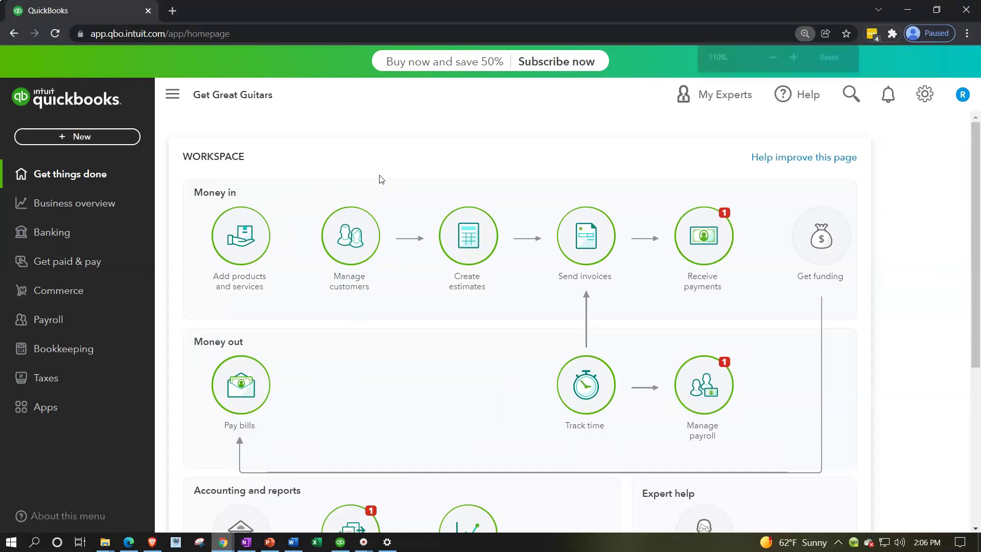
key(ctrl+plus)
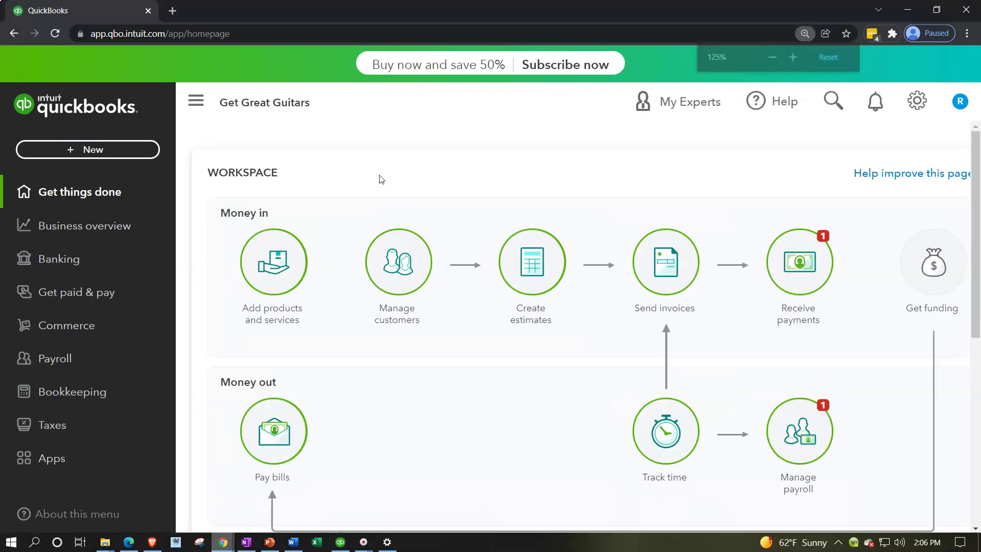
key(ctrl+minus)
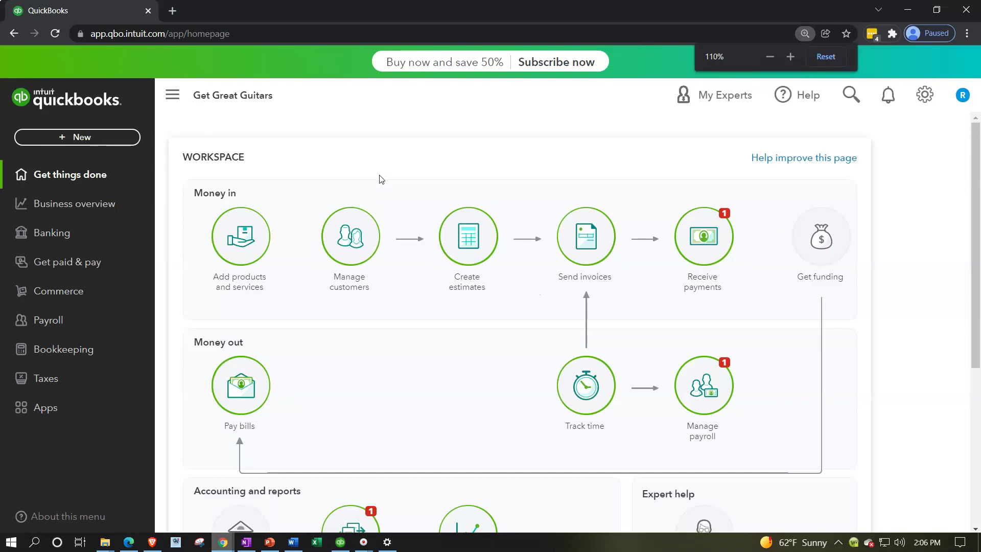
key(ctrl+minus)
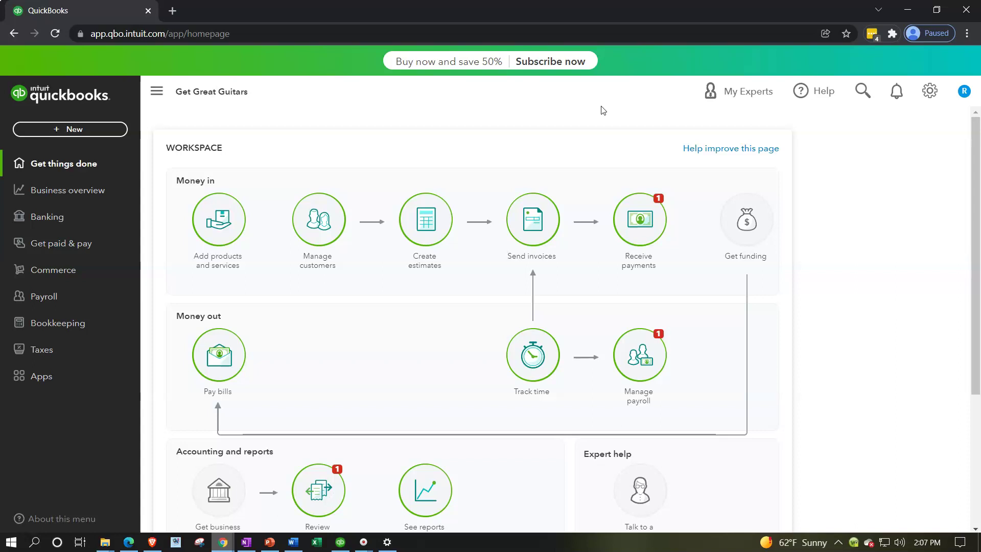
- Switch to the Sample Company in Edge, examine the list of new transaction types, and close it
click(130, 543)
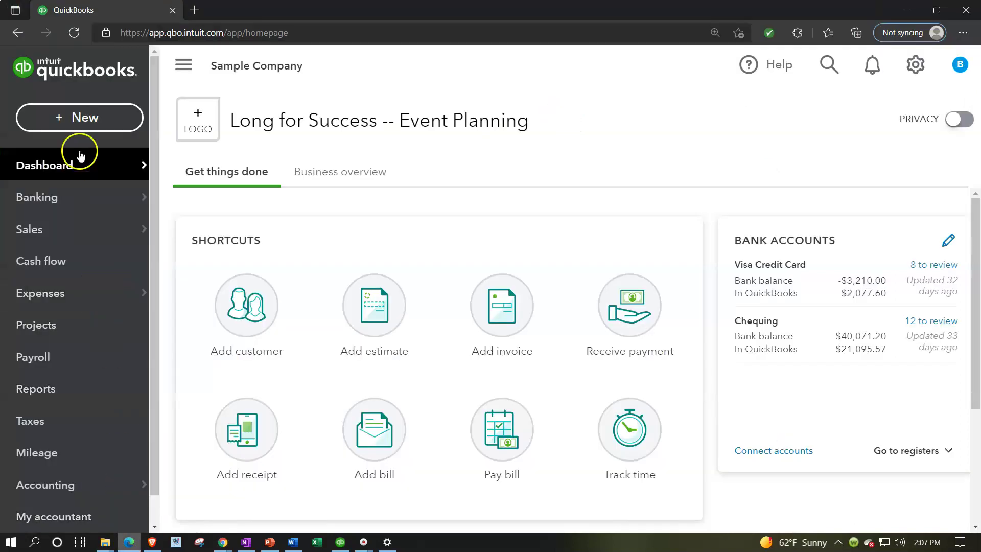
click(76, 118)
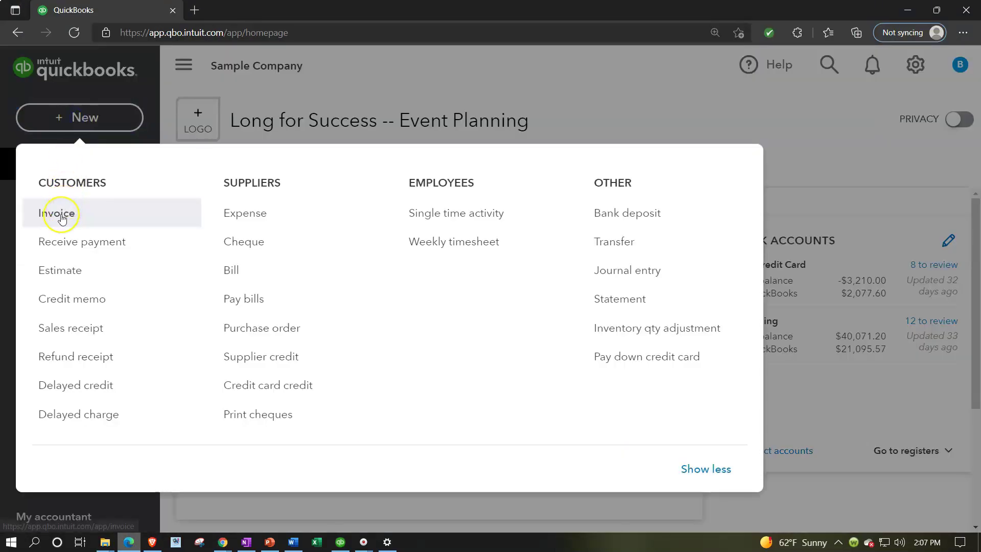
click(62, 238)
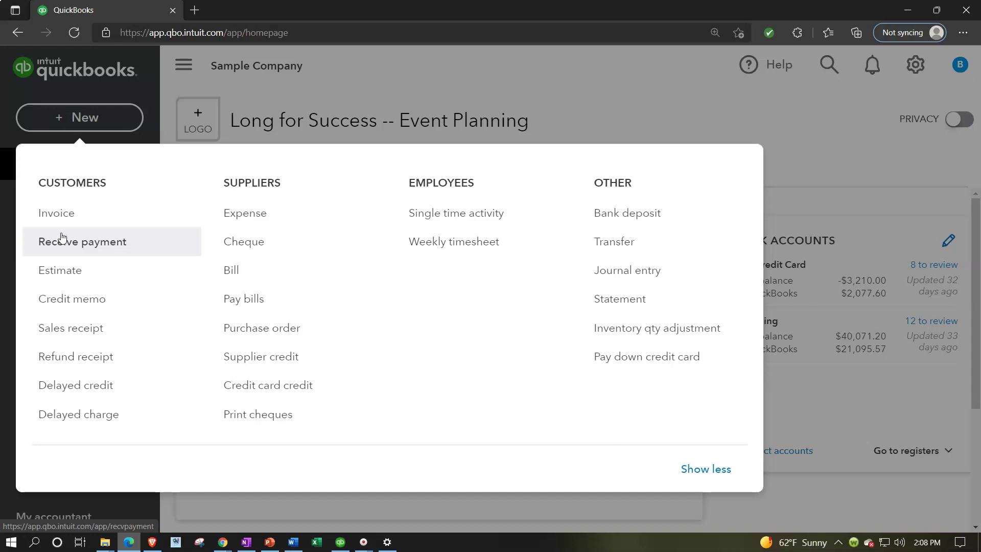
click(448, 90)
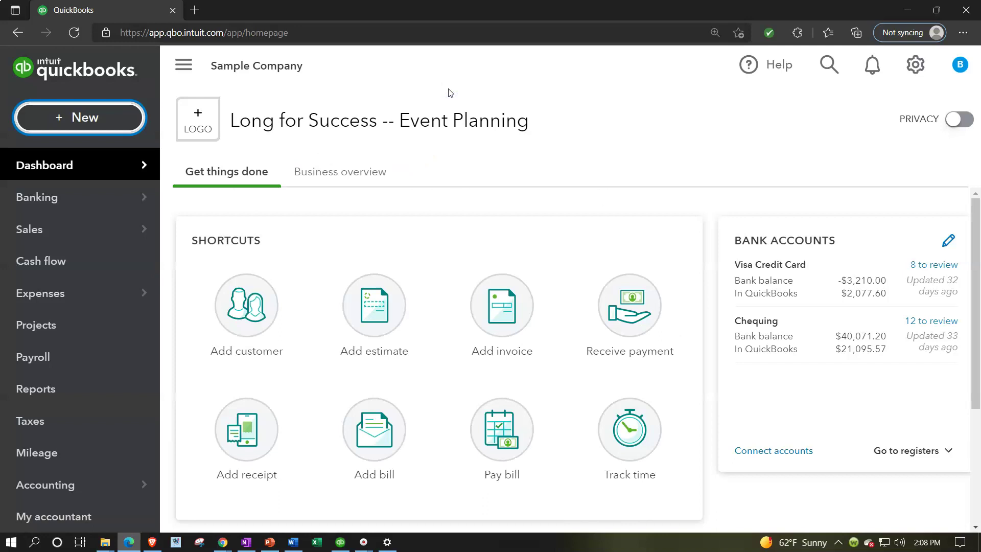
- Try enlarging the Sample Company page to 175% zoom and return it to 125%
key(ctrl+plus)
key(ctrl+plus)
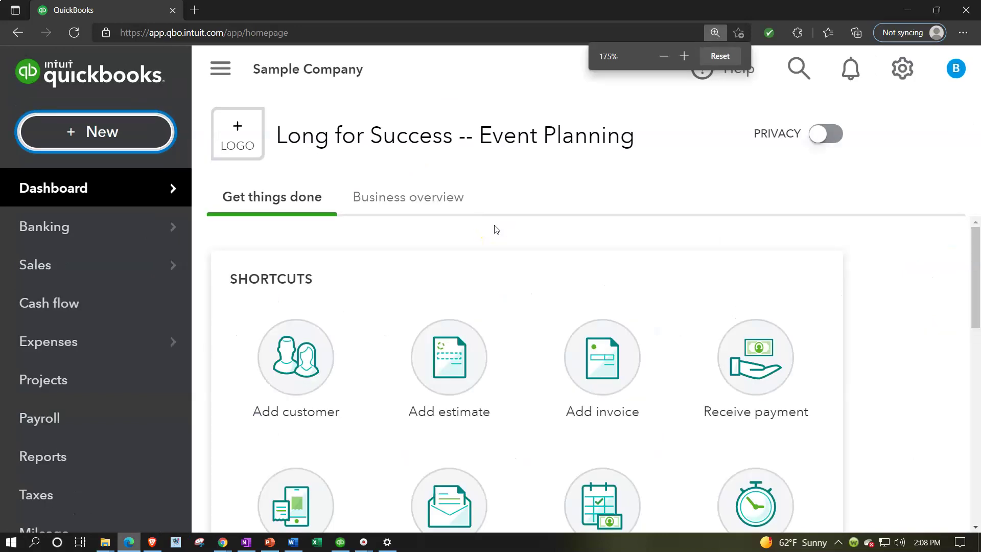
key(ctrl+minus)
key(ctrl+minus)
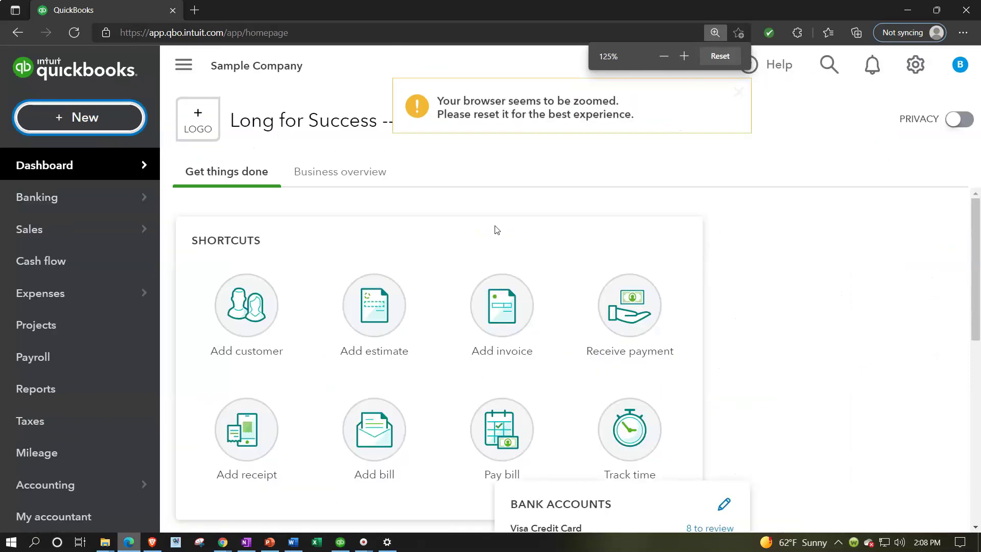
click(393, 456)
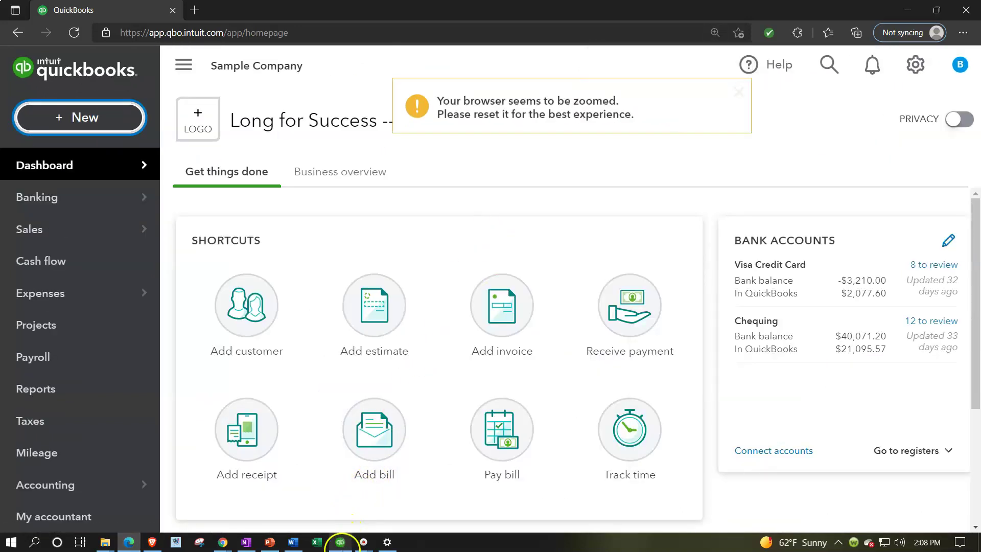
- Switch to QuickBooks Desktop and display the open Profit & Loss report
click(340, 541)
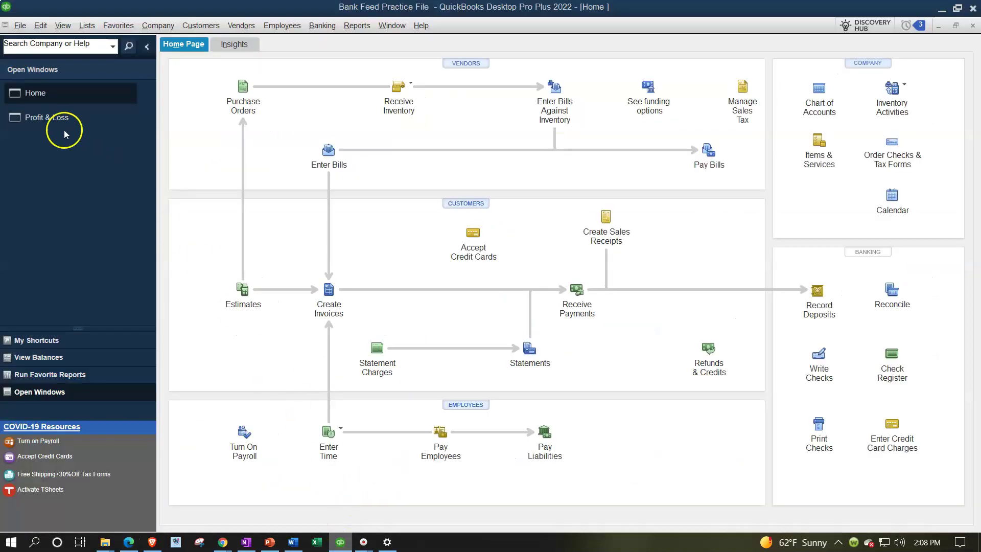
click(51, 117)
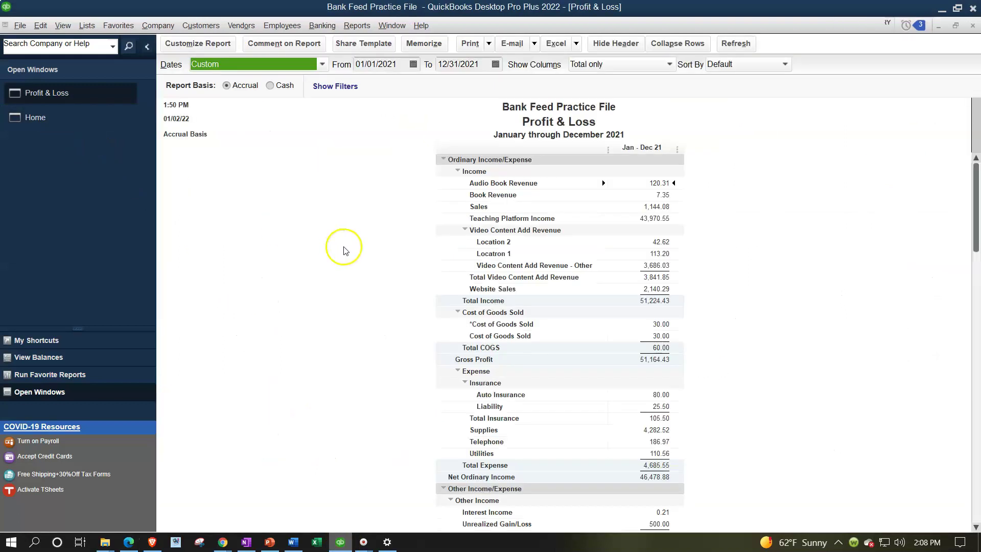
click(346, 250)
click(454, 232)
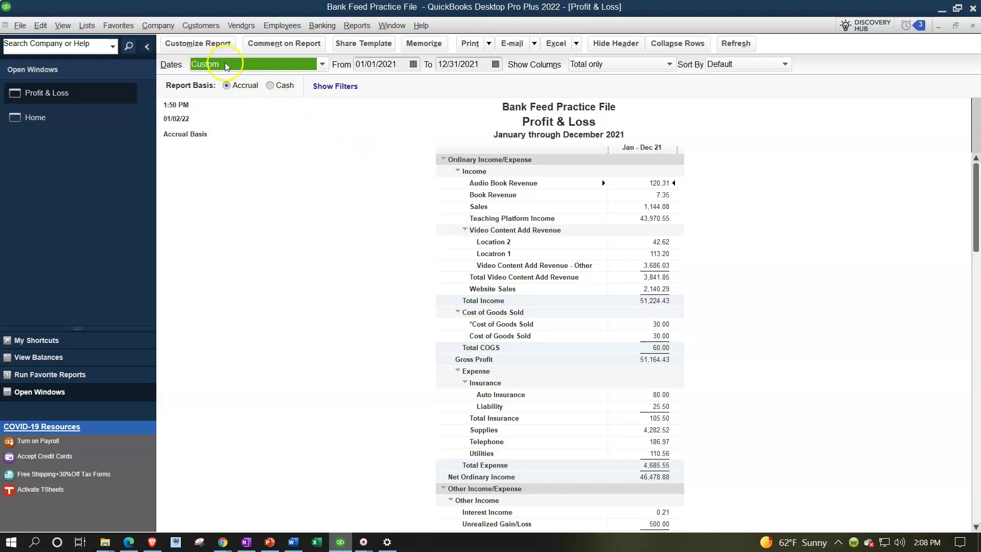
- Customize the Profit & Loss report with a larger column label font, applying the change to all related fonts
click(204, 45)
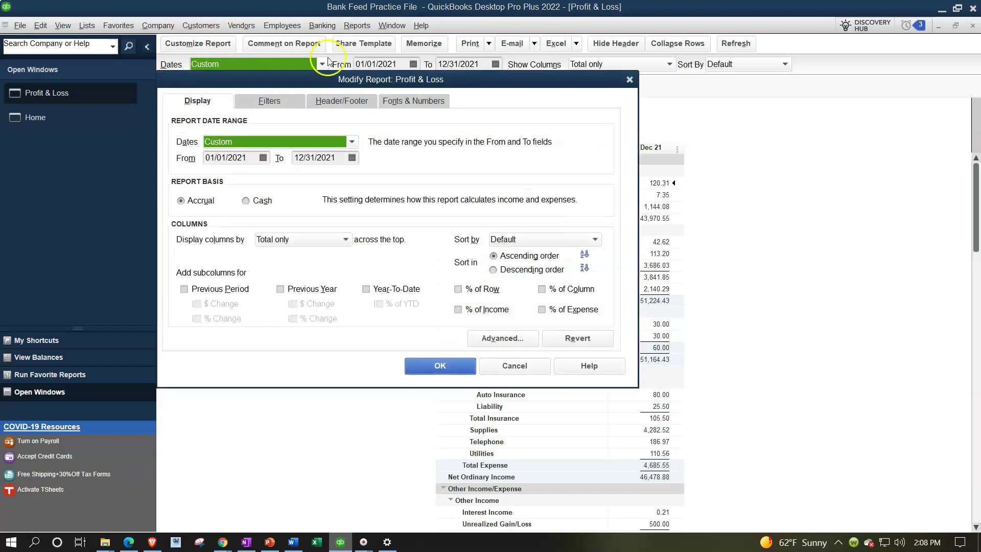
click(396, 100)
click(381, 258)
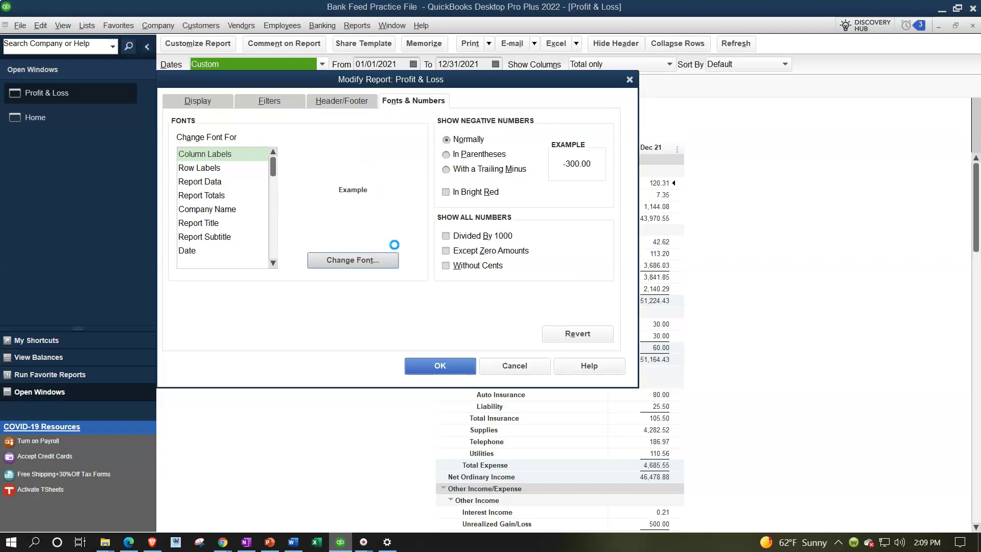
click(382, 224)
click(364, 225)
click(415, 175)
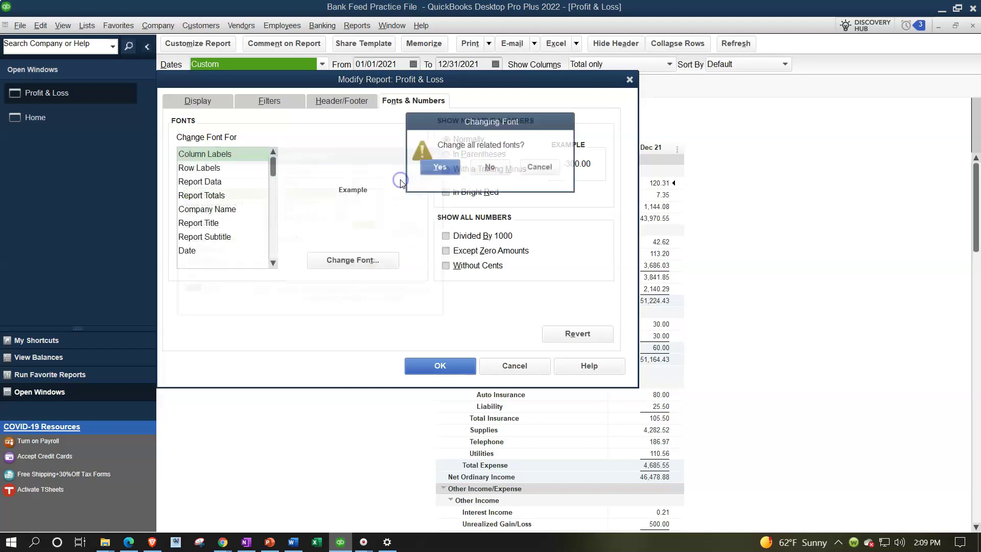
click(429, 169)
click(450, 366)
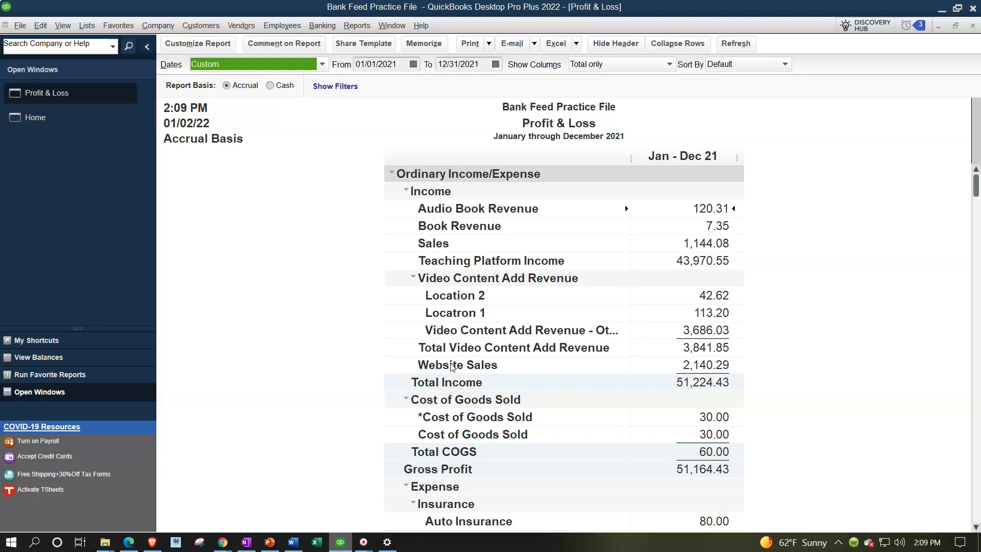
- Switch to the Get Great Guitars file in Chrome and back to the Sample Company in Edge
mouse_move(228, 543)
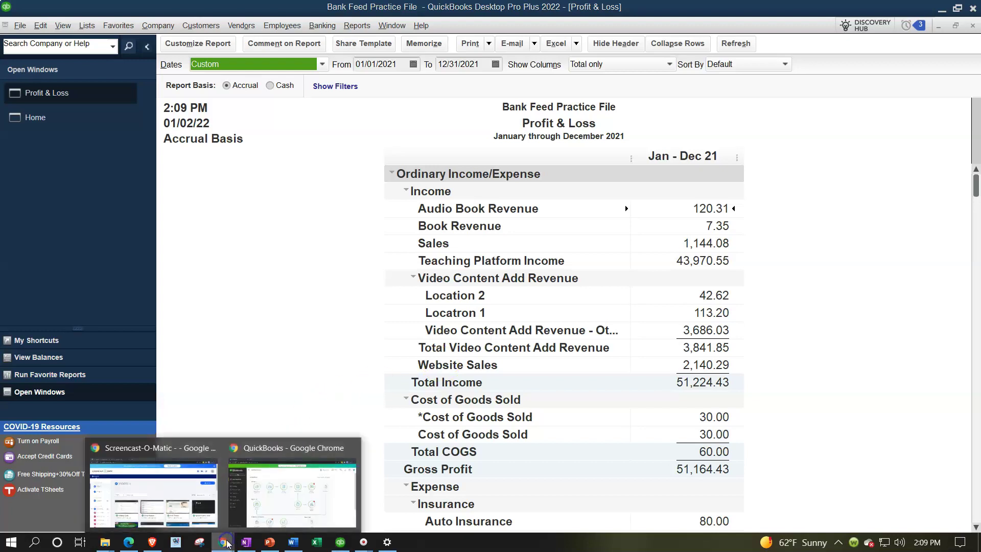
click(261, 498)
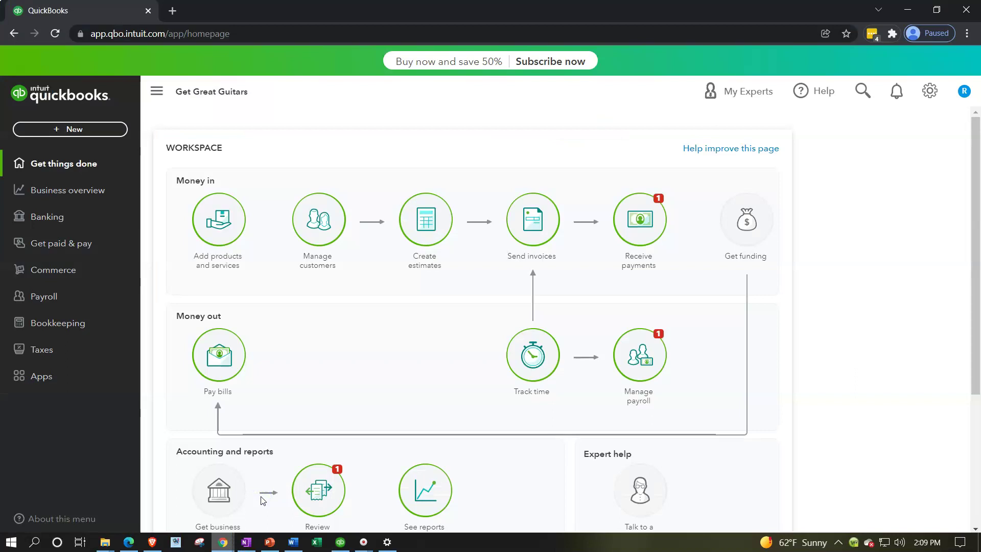
mouse_move(128, 541)
click(118, 460)
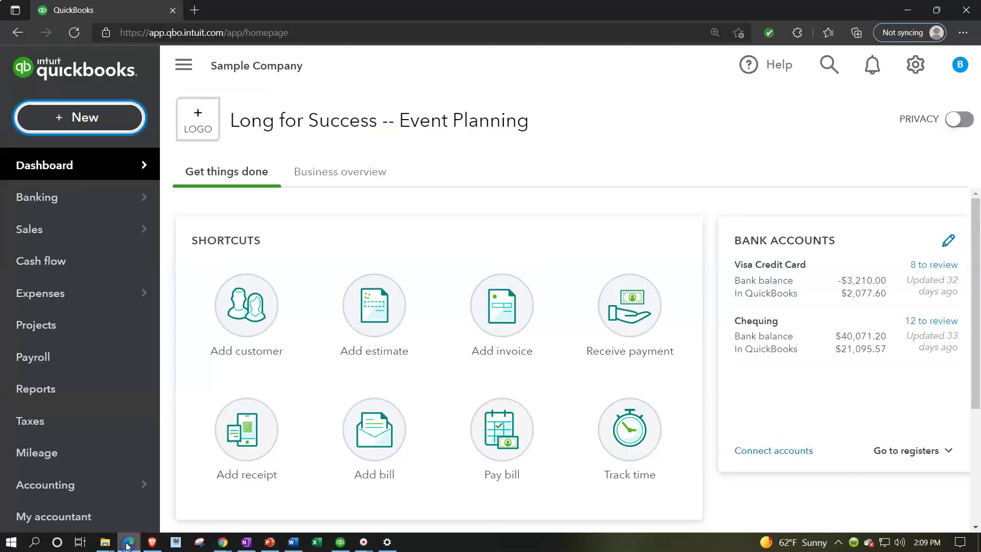
- Open the Balance Sheet from the Sample Company's favourite reports and bring its asset section into view
click(104, 401)
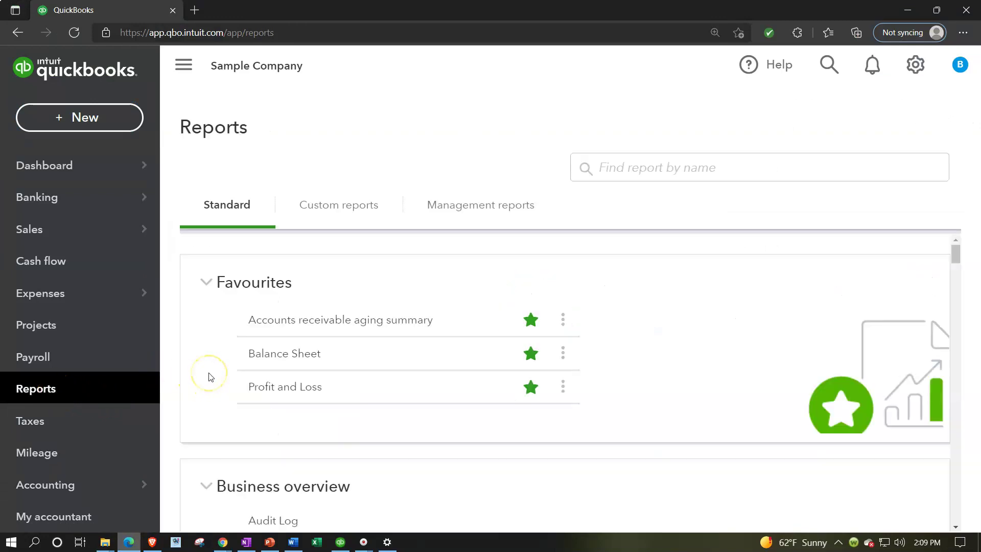
click(281, 356)
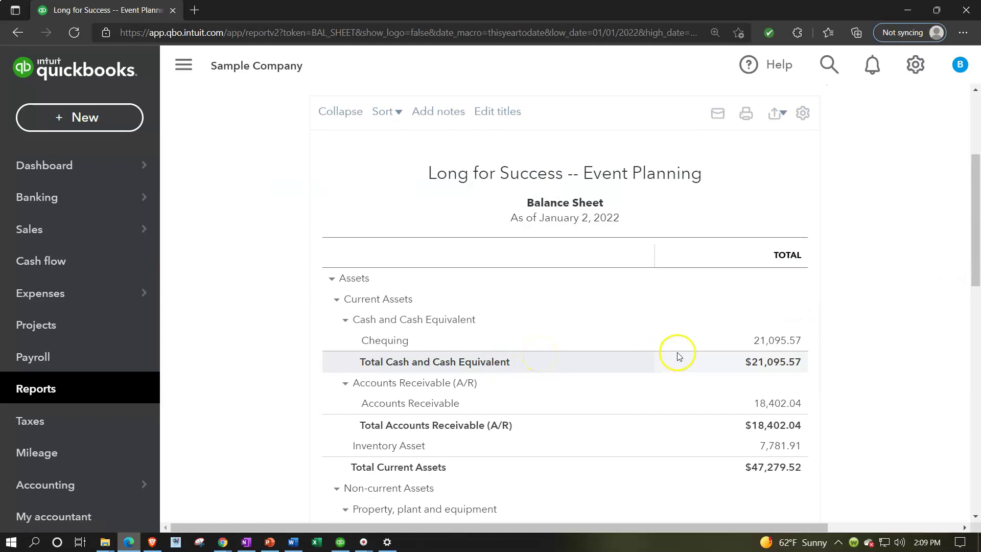
scroll(683, 354, down, 1)
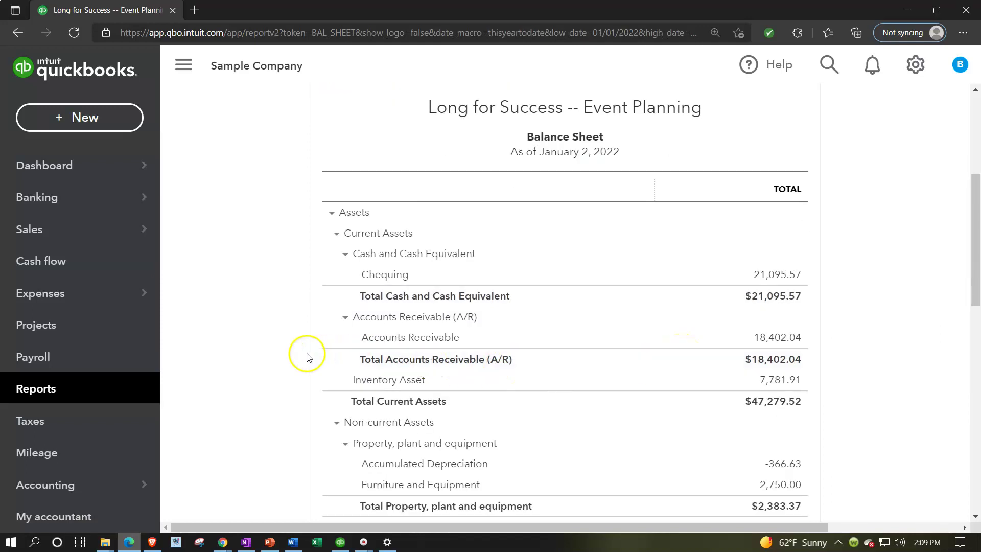
- Hide the navigation menu, try reading the Balance Sheet at 175% page zoom, and return the zoom to 125%
key(ctrl+plus)
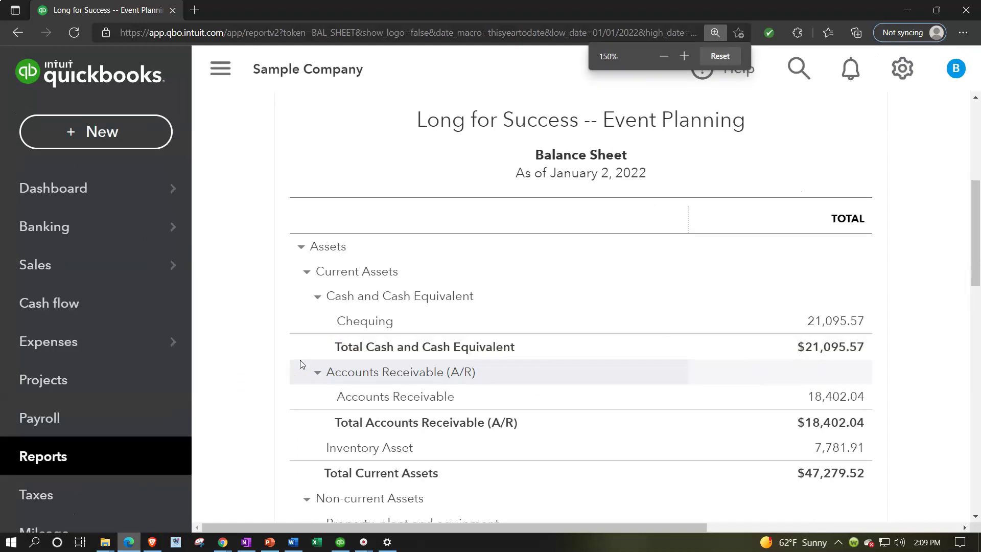
click(212, 77)
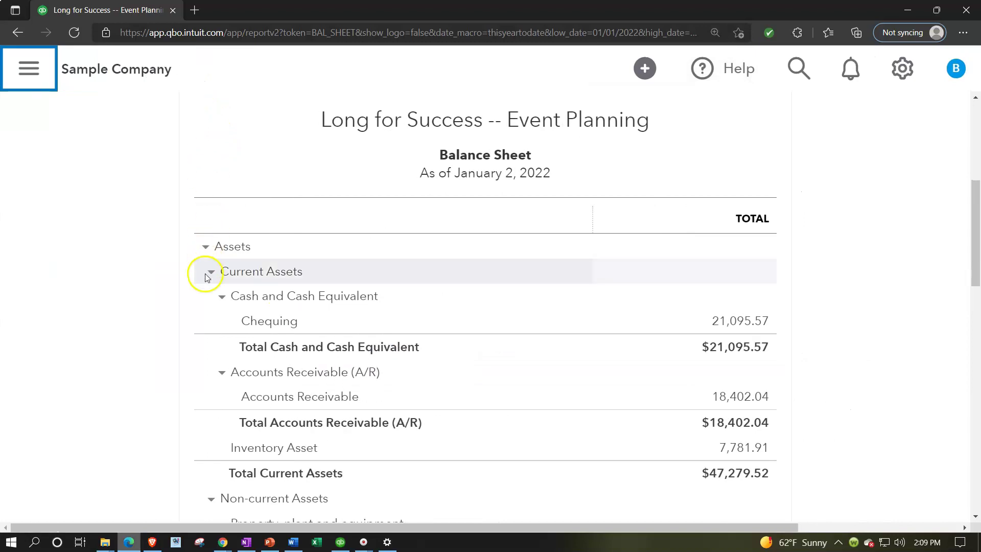
key(ctrl+plus)
scroll(199, 349, down, 3)
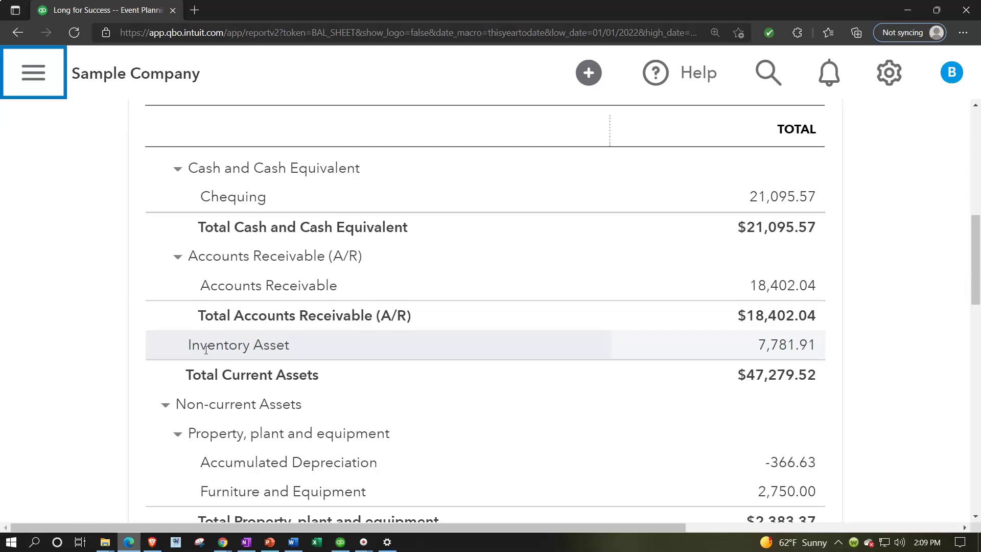
scroll(206, 350, up, 5)
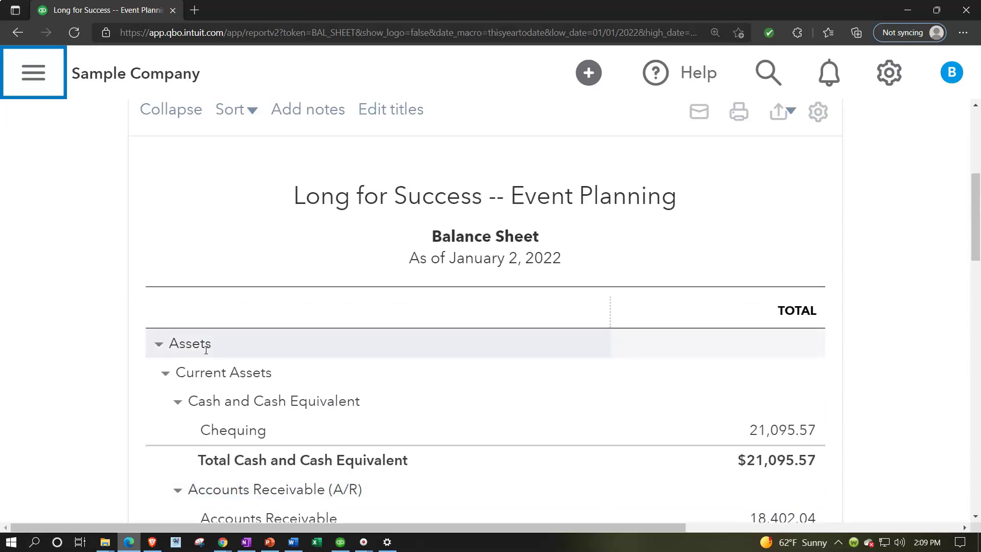
key(ctrl+minus)
key(ctrl+minus)
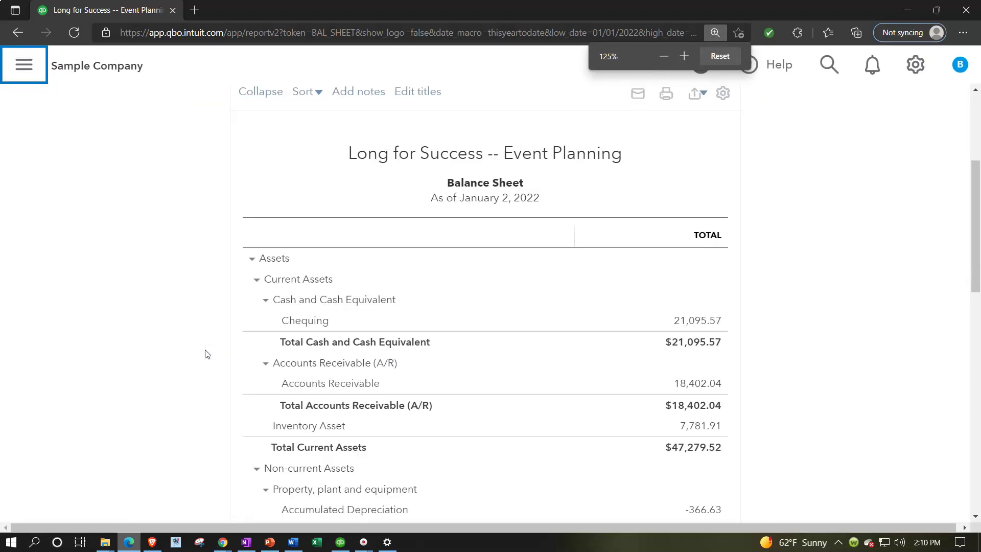
click(134, 175)
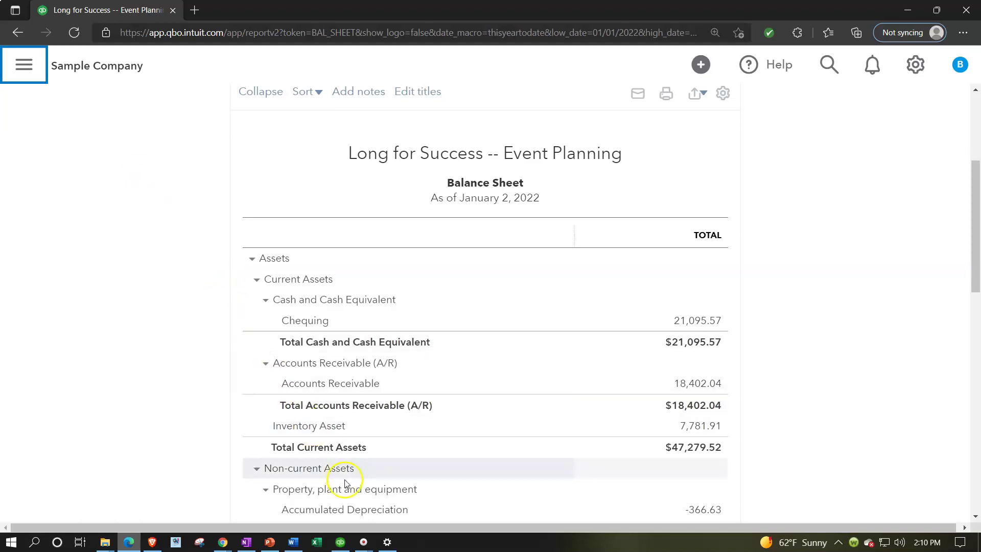
- Switch to QuickBooks Desktop and check the view options for the open window list
click(341, 543)
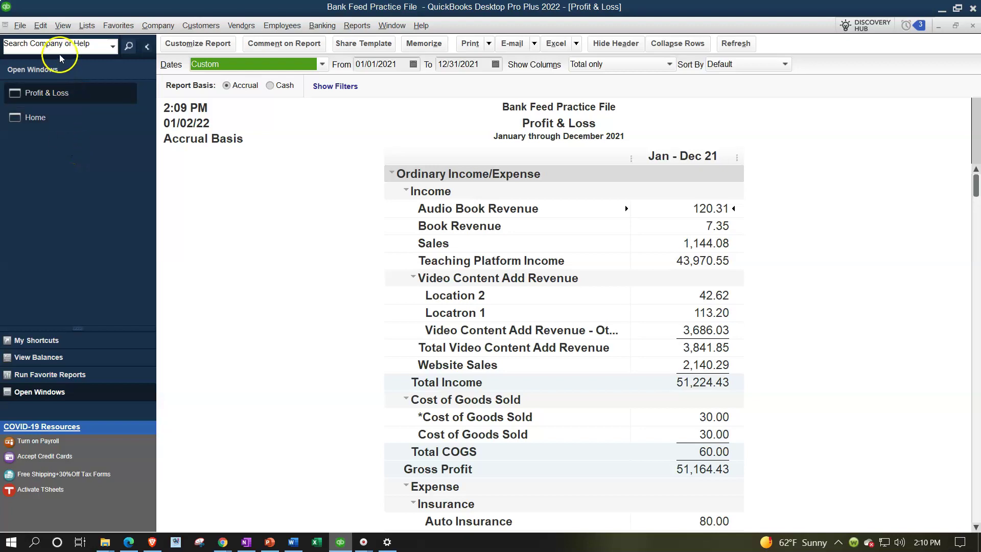
click(63, 26)
click(63, 26)
click(64, 26)
click(67, 42)
- Open a blank invoice form from the Home page and return to the open Profit & Loss report
click(49, 116)
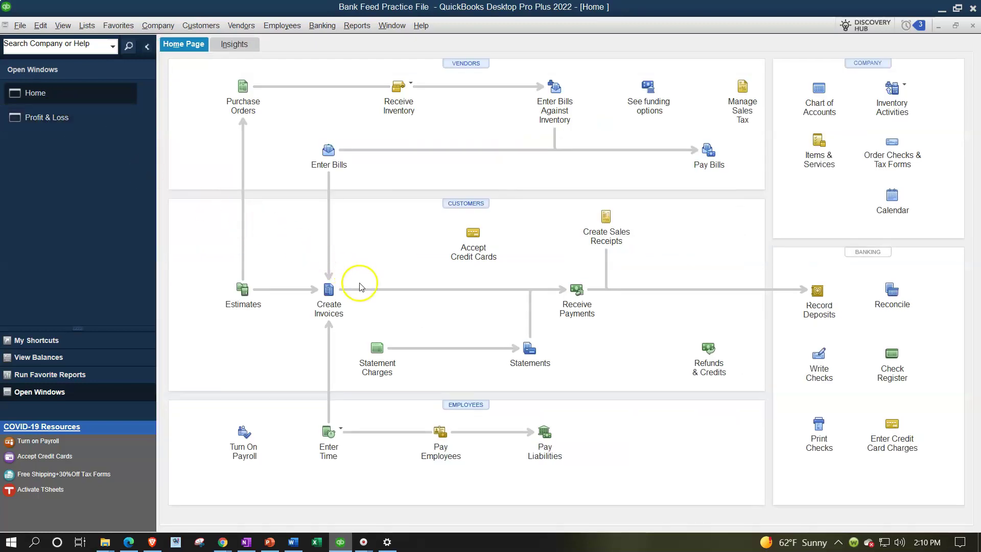
click(330, 290)
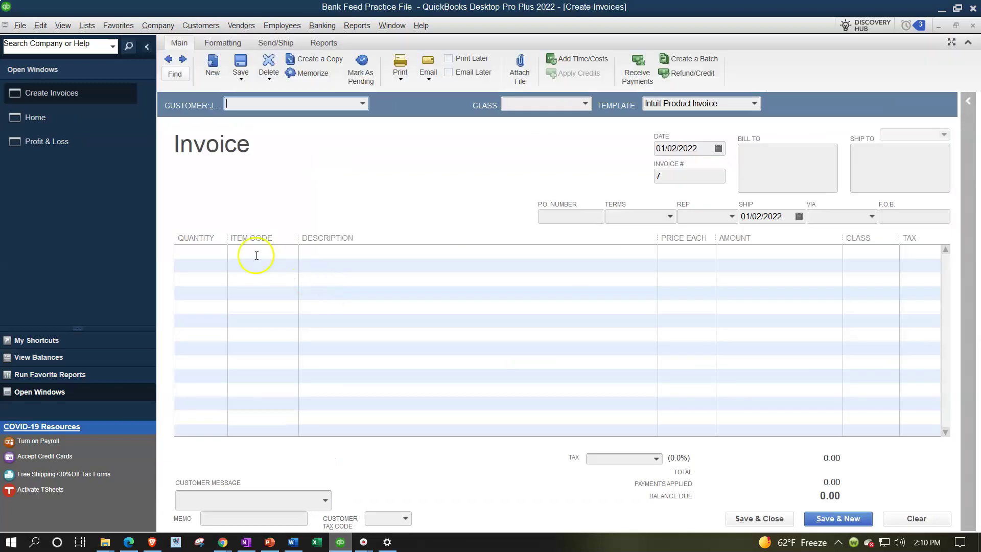
click(76, 145)
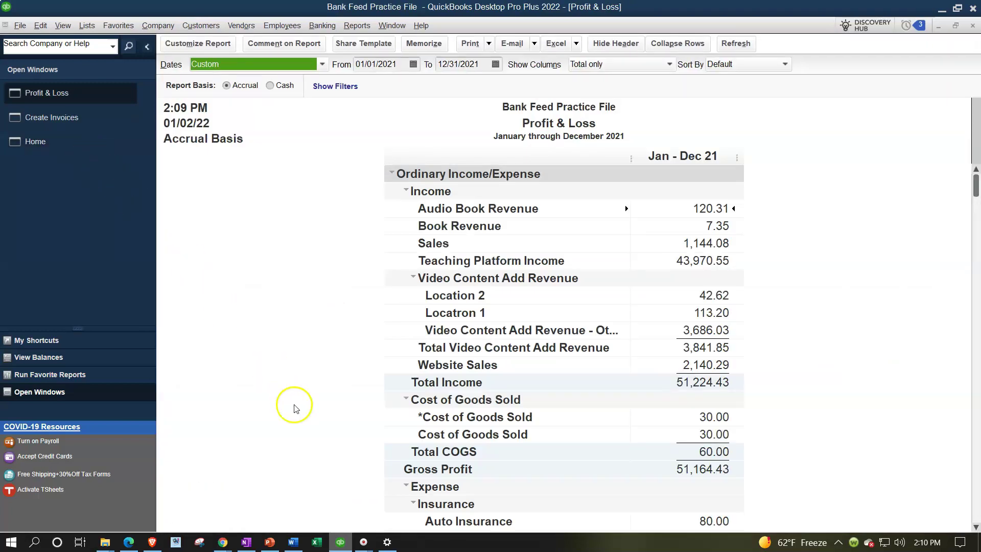
- Switch back to the Sample Company in Edge and show the navigation menu beside the Balance Sheet again
click(341, 544)
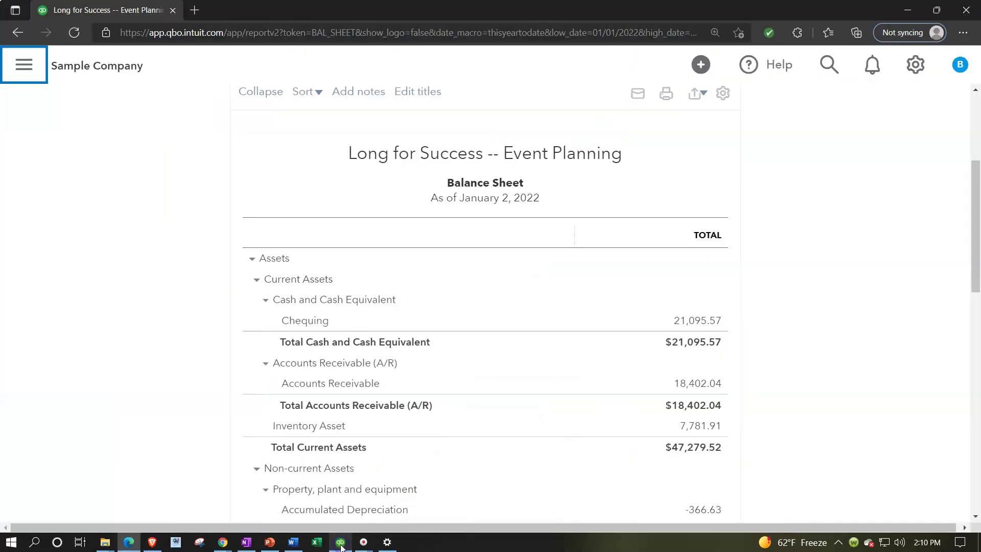
click(24, 70)
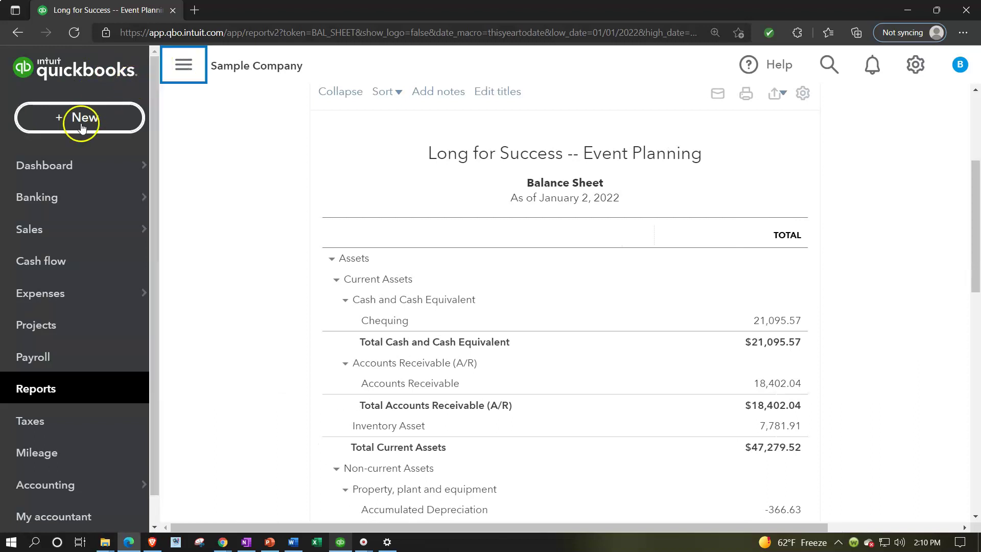
click(66, 322)
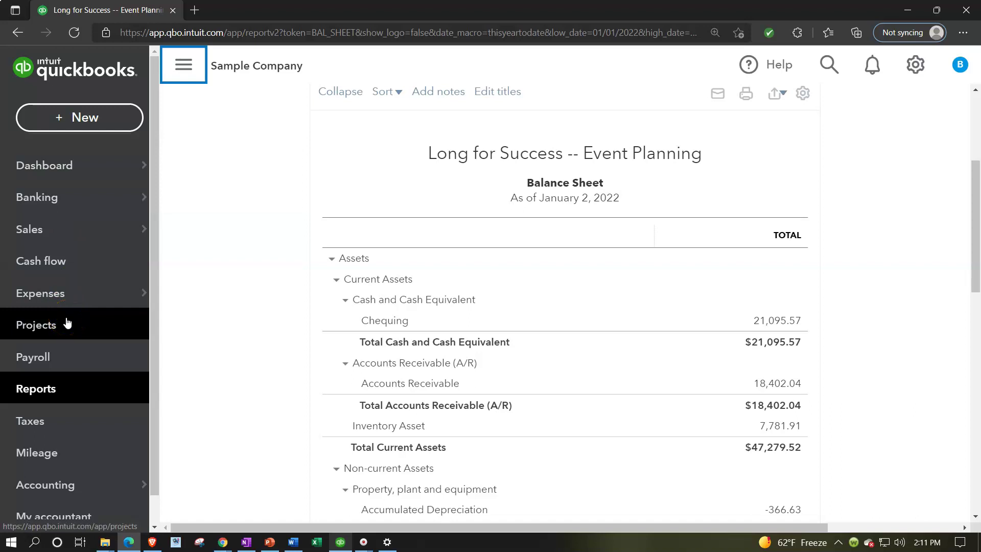
click(67, 319)
click(203, 234)
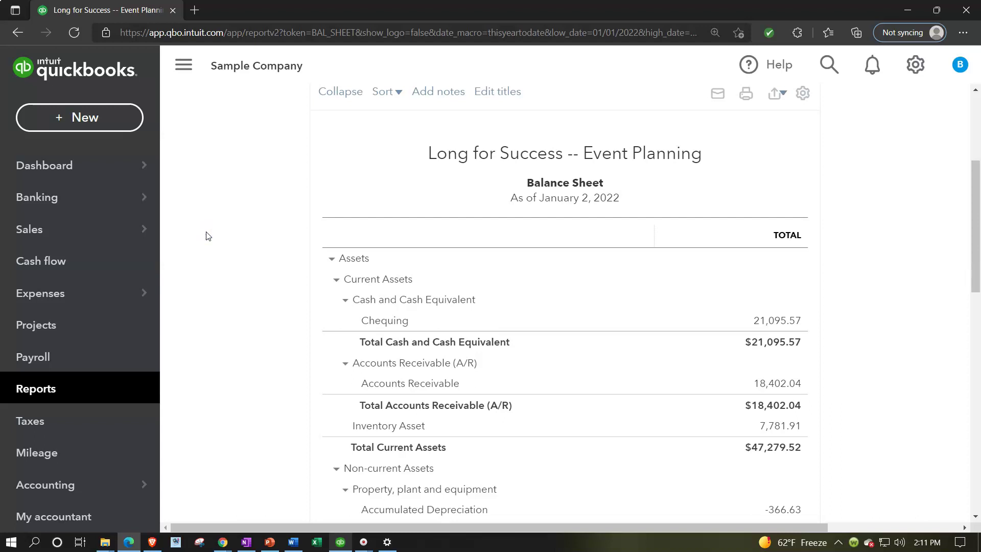
- Duplicate the browser tab that holds the Balance Sheet
click(137, 11)
right_click(137, 12)
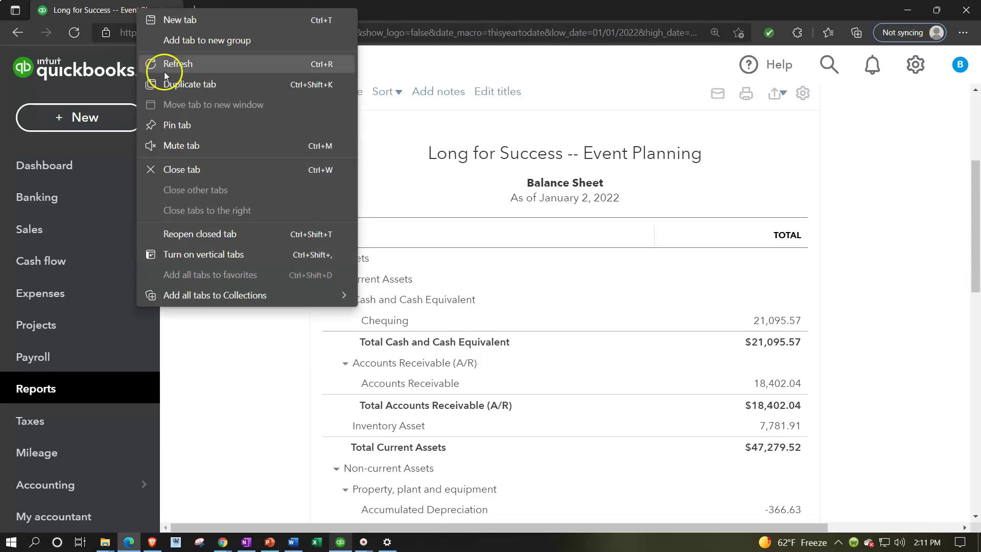
click(185, 84)
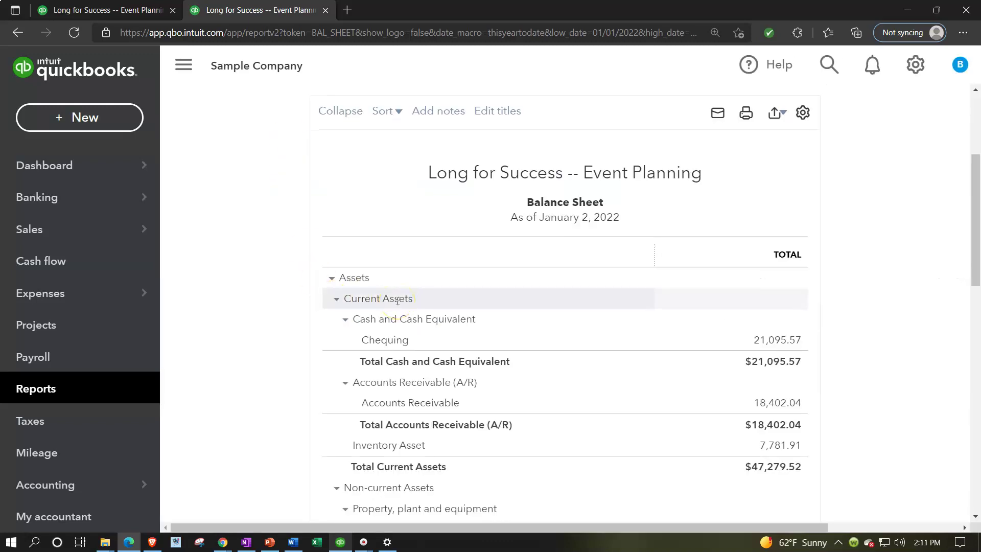
- Start a new customer invoice in the original Balance Sheet tab
click(116, 10)
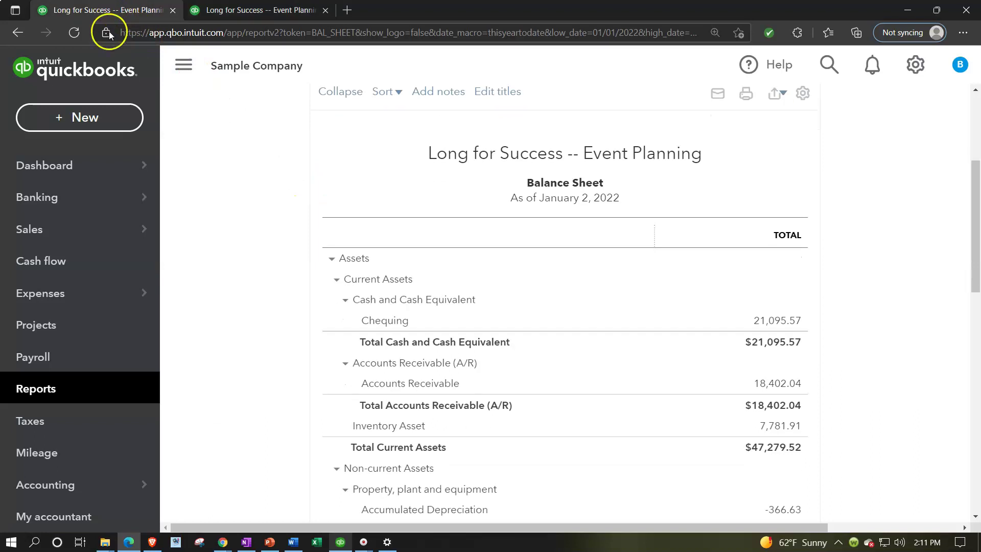
click(86, 116)
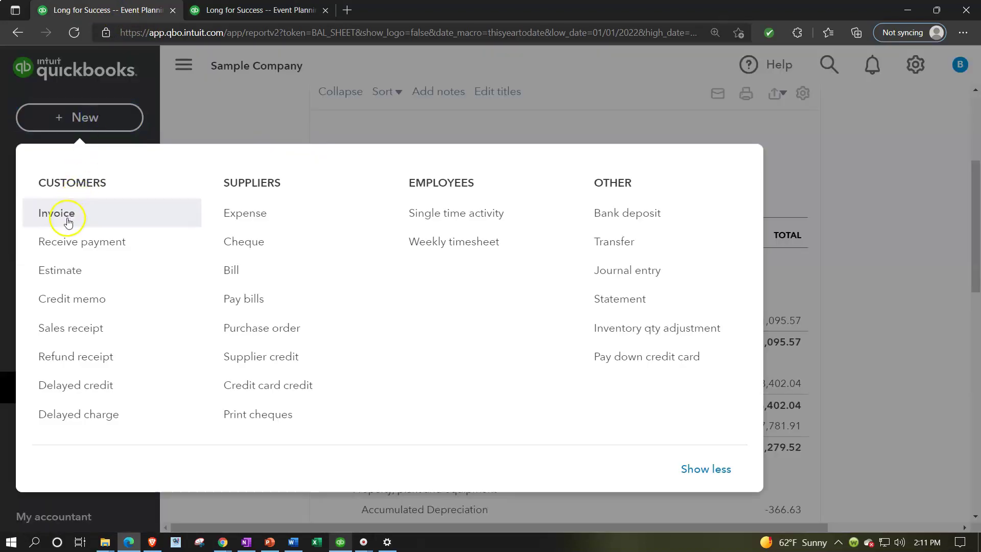
click(69, 220)
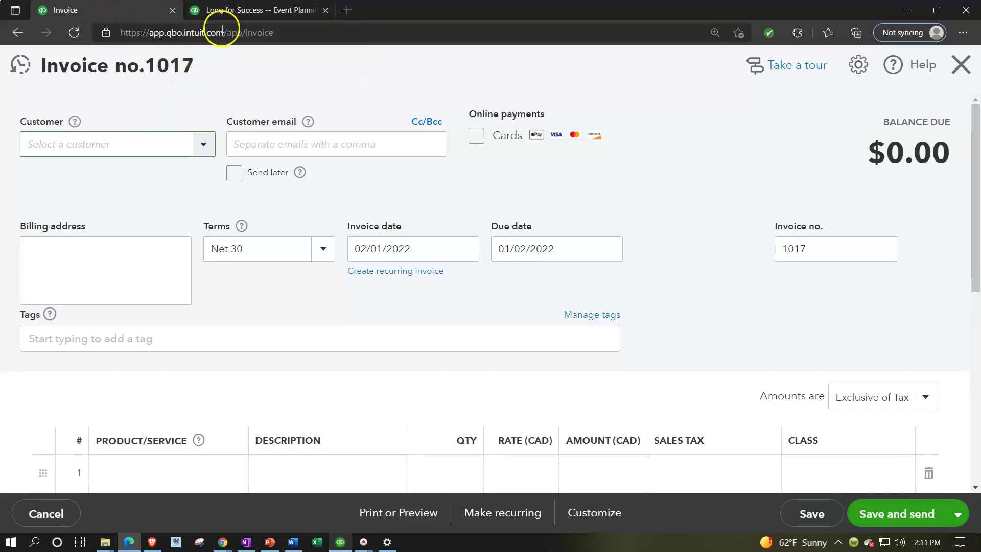
- Duplicate the remaining Balance Sheet tab and open the Profit and Loss report in the new tab
click(242, 9)
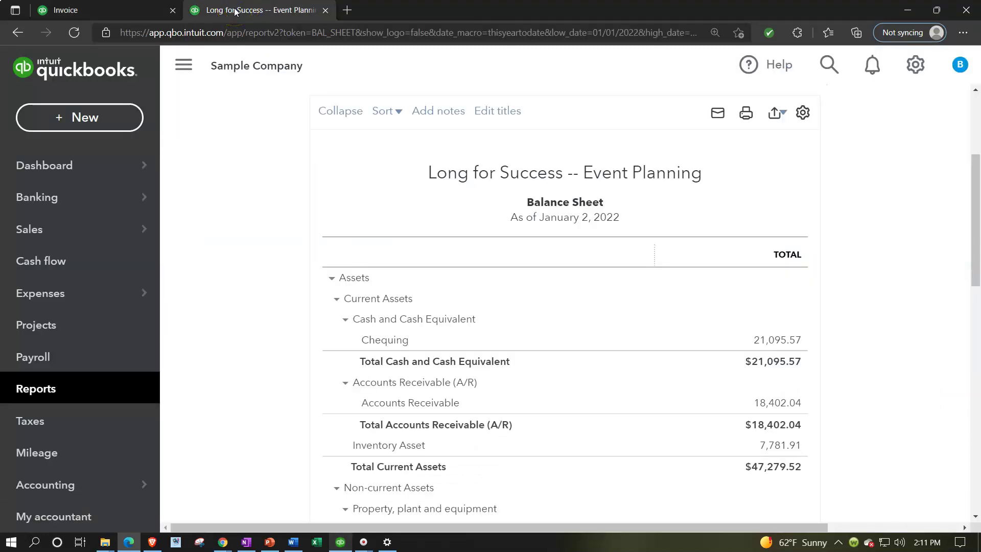
click(74, 33)
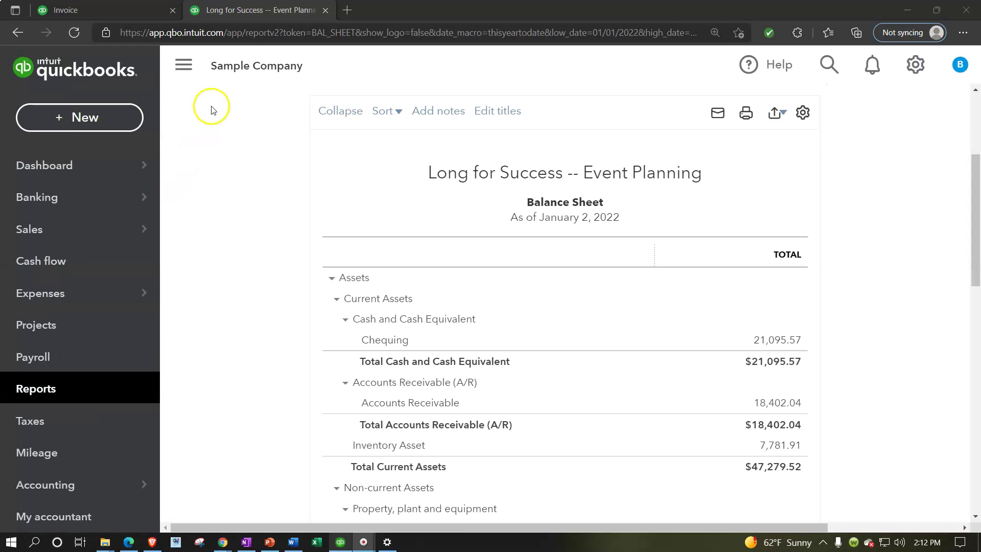
click(254, 10)
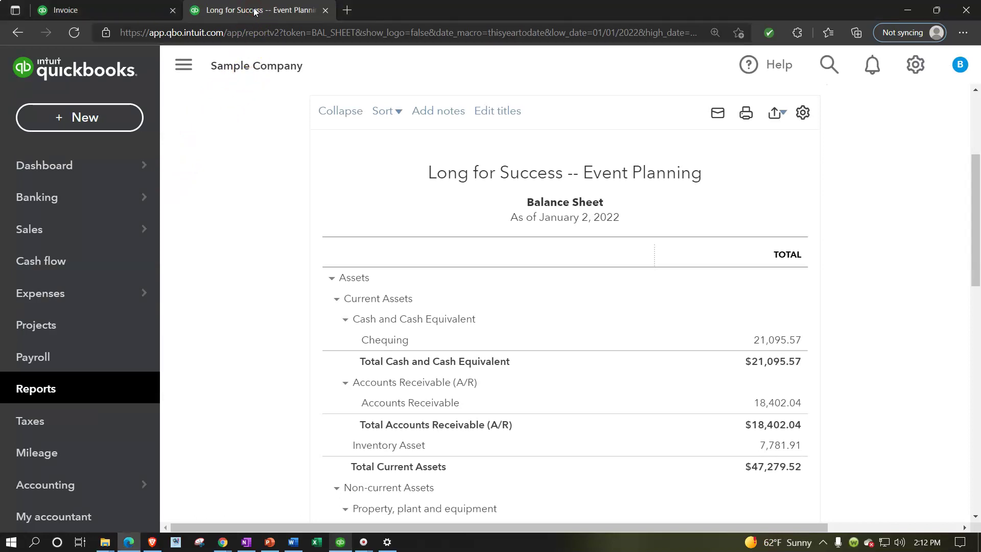
right_click(255, 10)
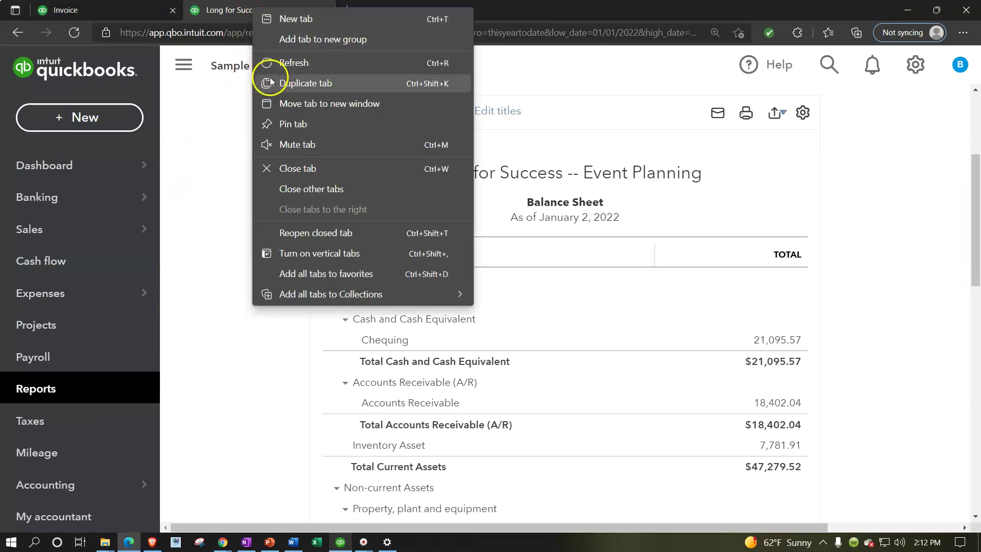
click(226, 104)
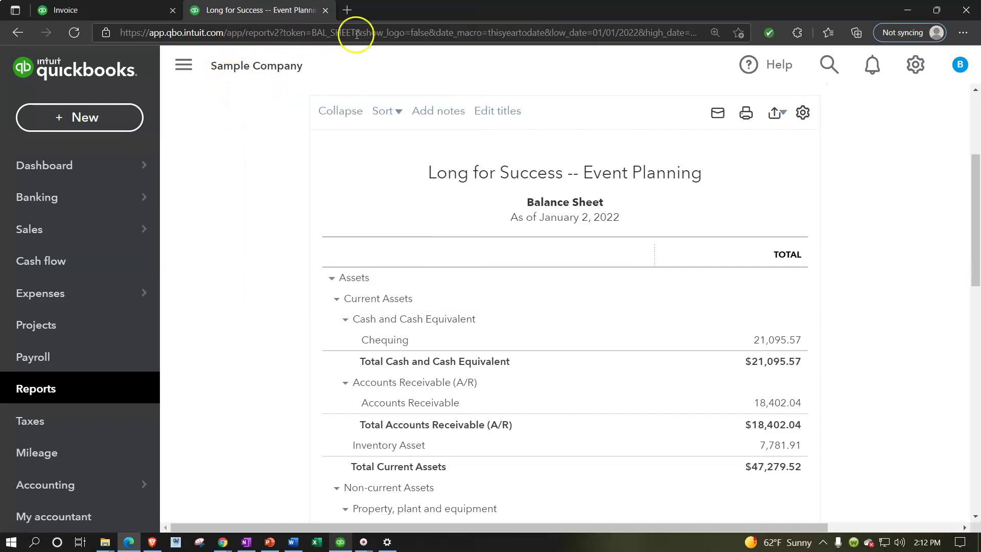
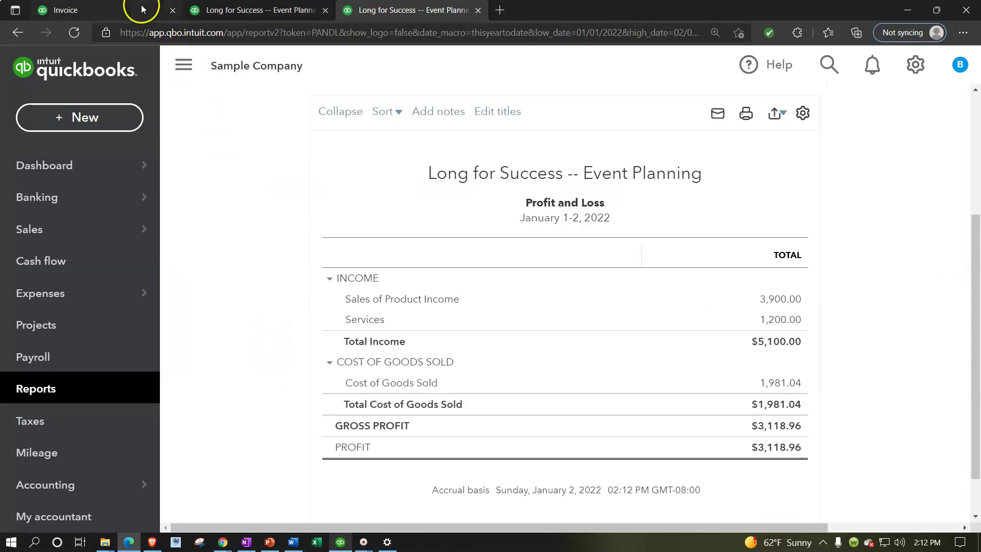
- Reduce the page zoom to 100% on the invoice tab and display the Balance Sheet tab
click(142, 9)
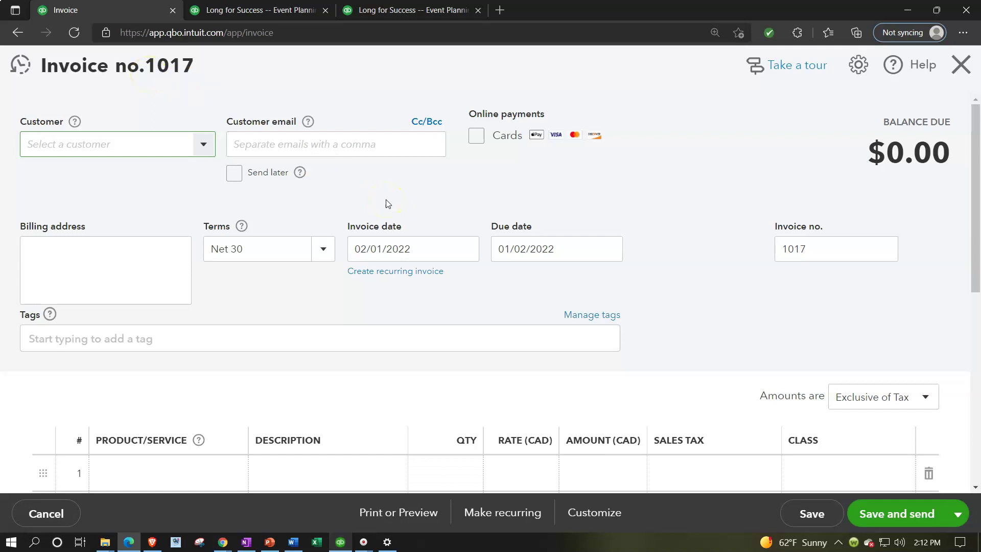
key(ctrl+minus)
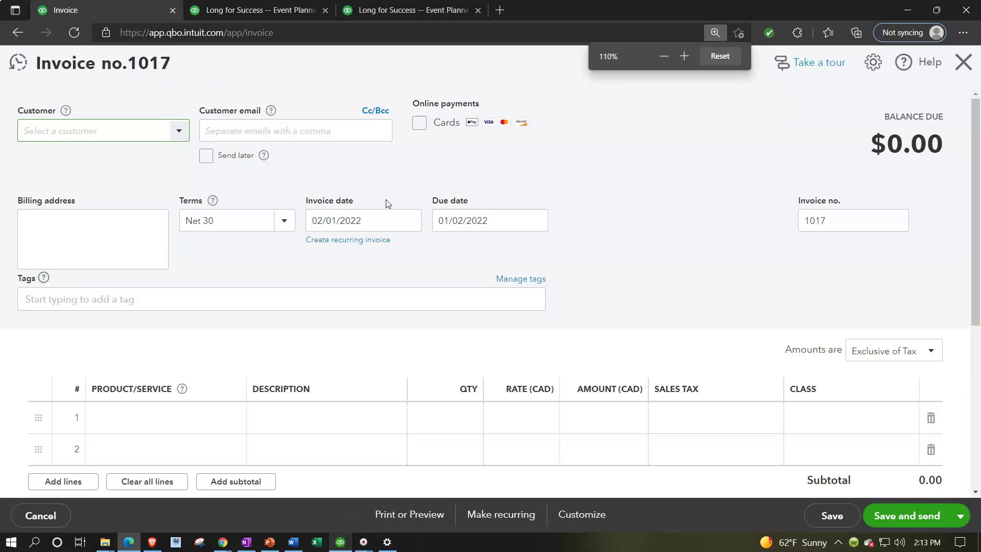
key(ctrl+minus)
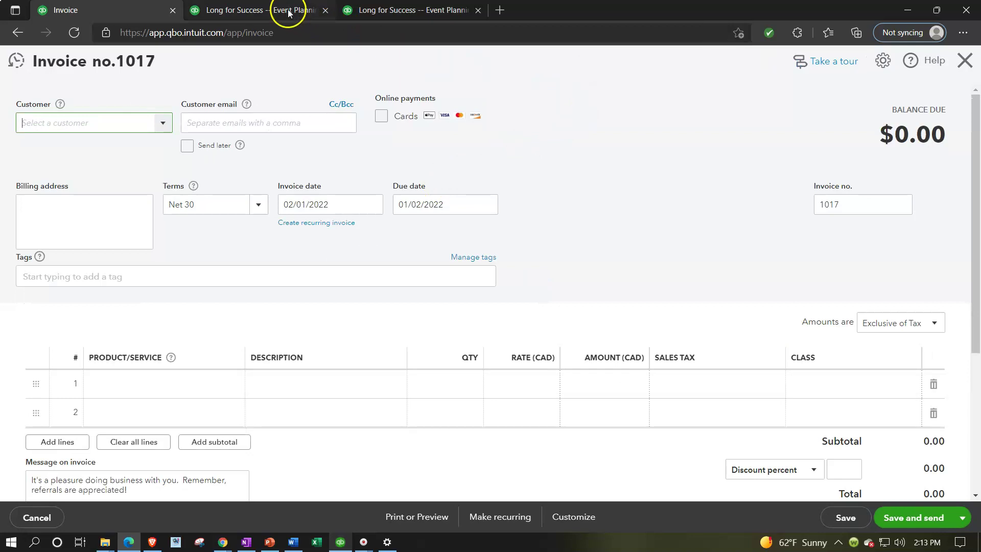
click(287, 12)
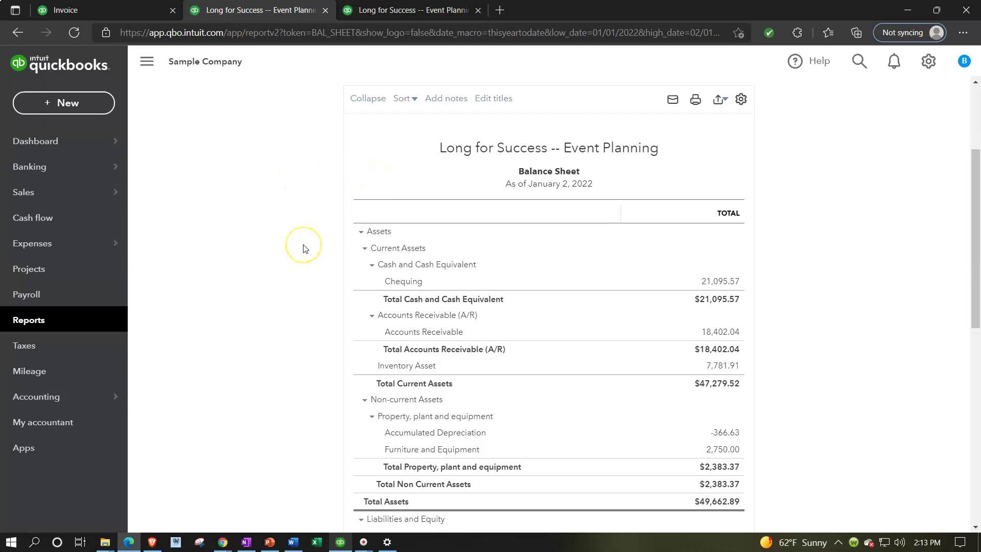
- Increase the page zoom on the Balance Sheet report for easier reading
key(ctrl+plus)
key(ctrl+plus)
key(ctrl+plus)
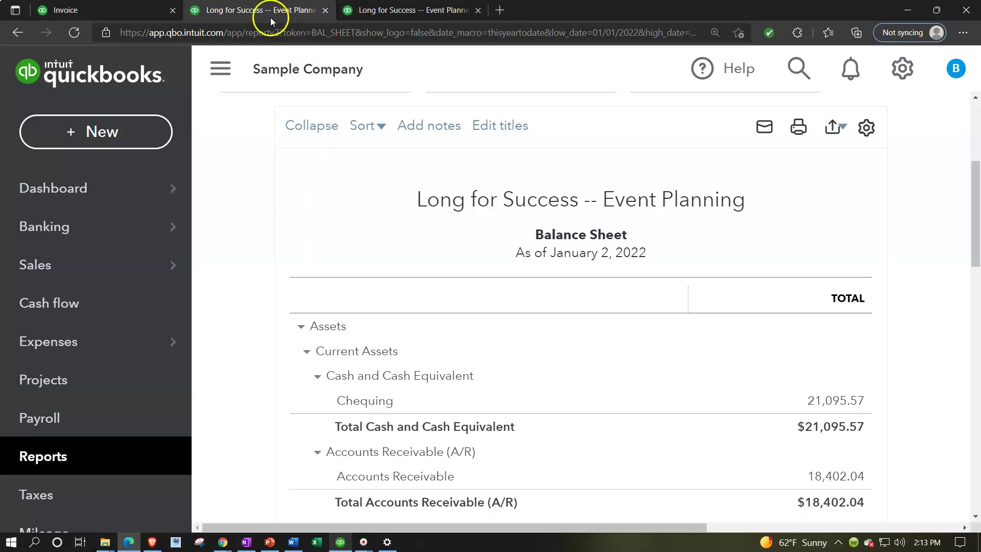
- Separate the Balance Sheet tab into its own window and place it side by side with the Profit and Loss window
drag(278, 91, 5, 200)
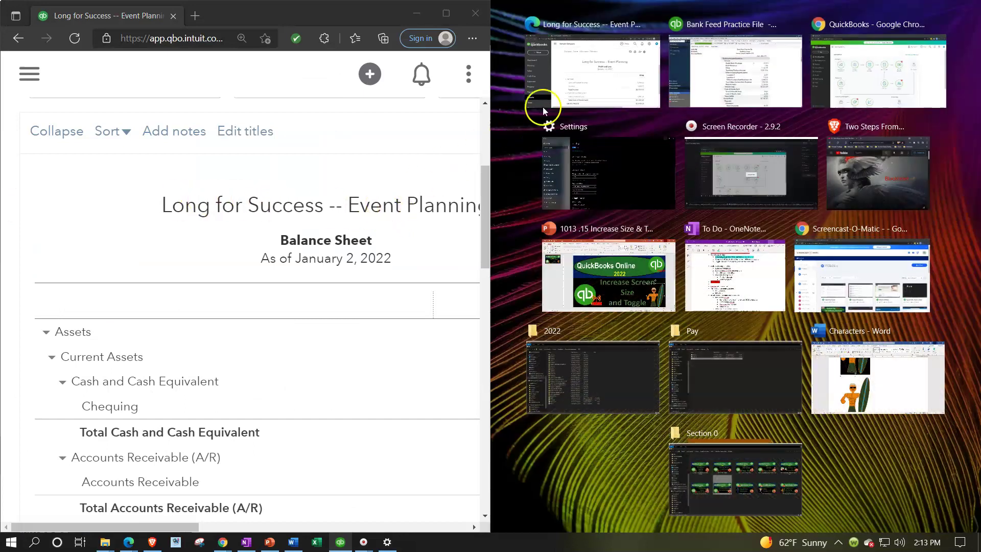
click(540, 84)
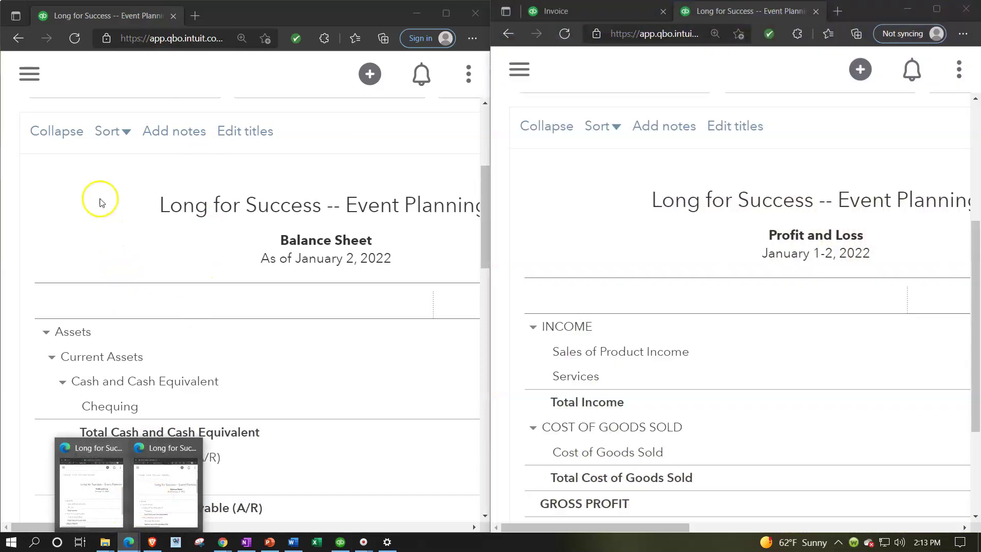
click(100, 202)
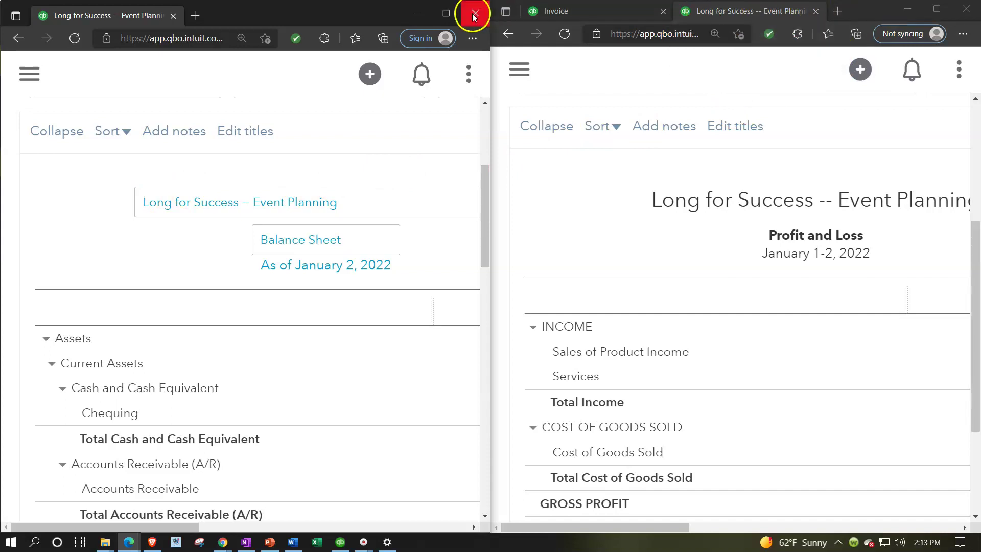
- Close the separate Balance Sheet window and maximize the window holding the invoice and Profit and Loss tabs
drag(365, 19, 823, 3)
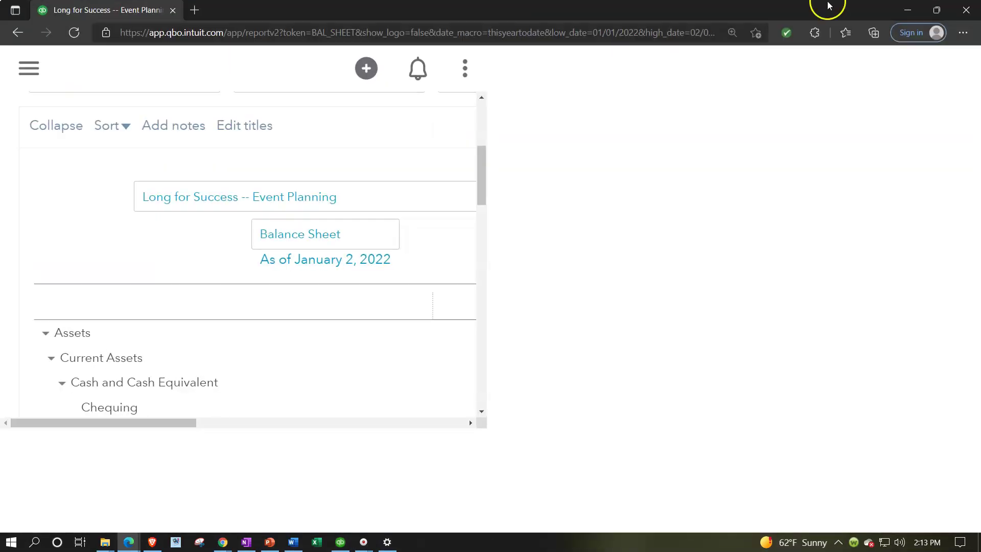
click(965, 10)
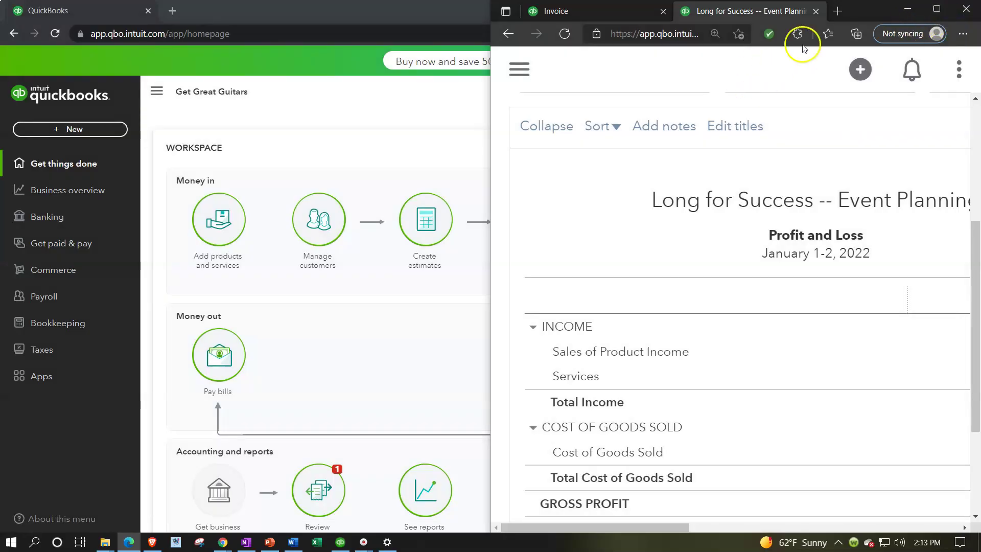
click(936, 9)
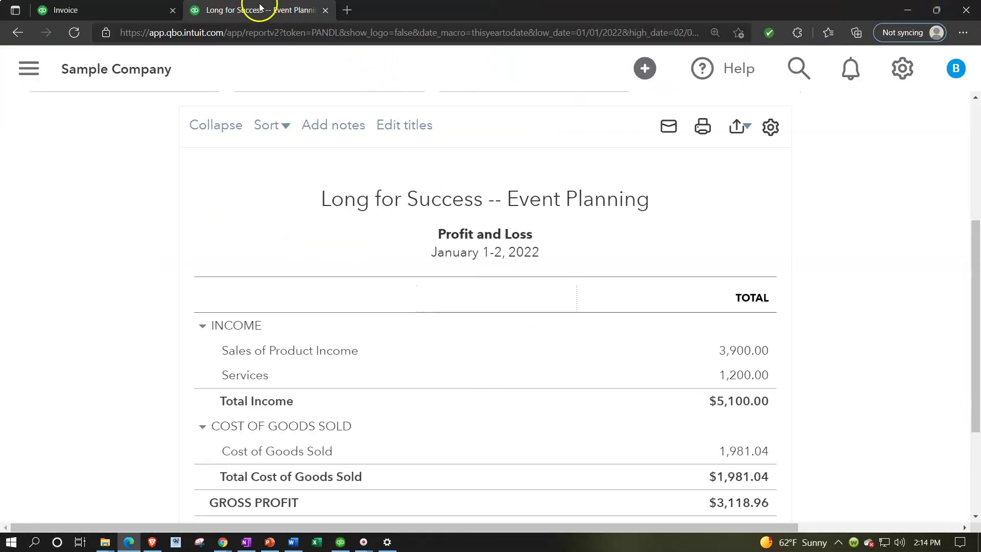
- Detach the Profit and Loss tab into its own window and return it beside the Invoice tab
key(ctrl+n)
drag(265, 40, 254, 17)
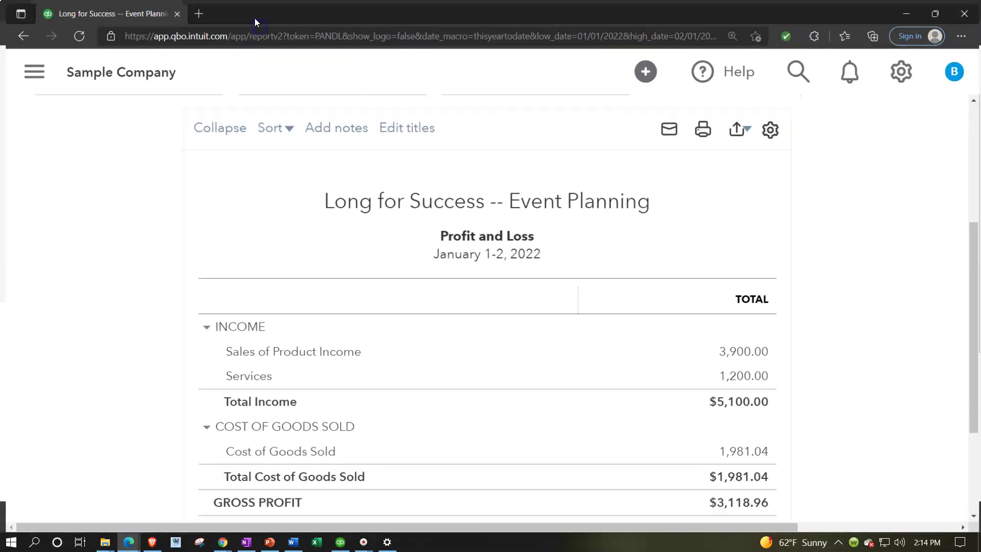
drag(138, 10, 260, 10)
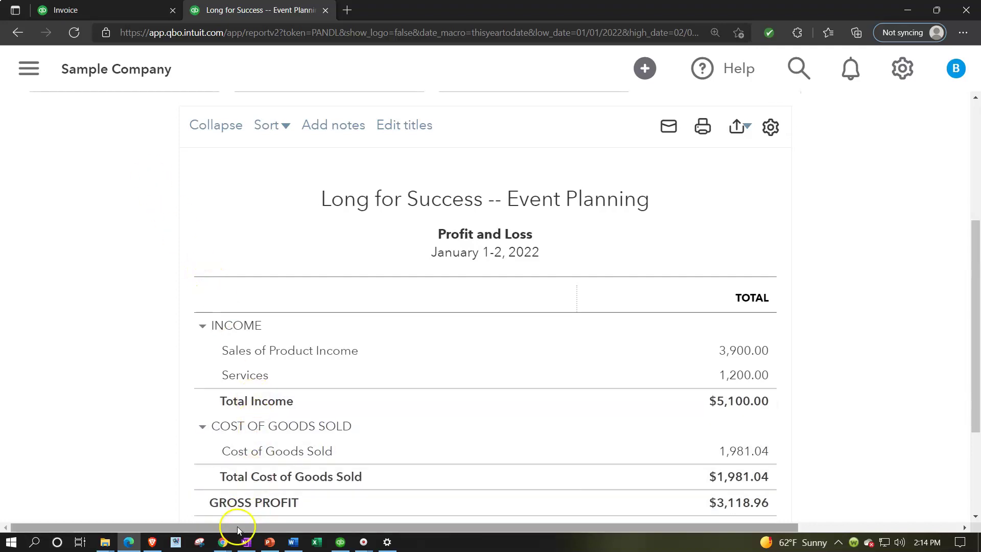
- Switch to the Get Great Guitars company in Google Chrome and open its Balance Sheet report
mouse_move(225, 541)
click(299, 505)
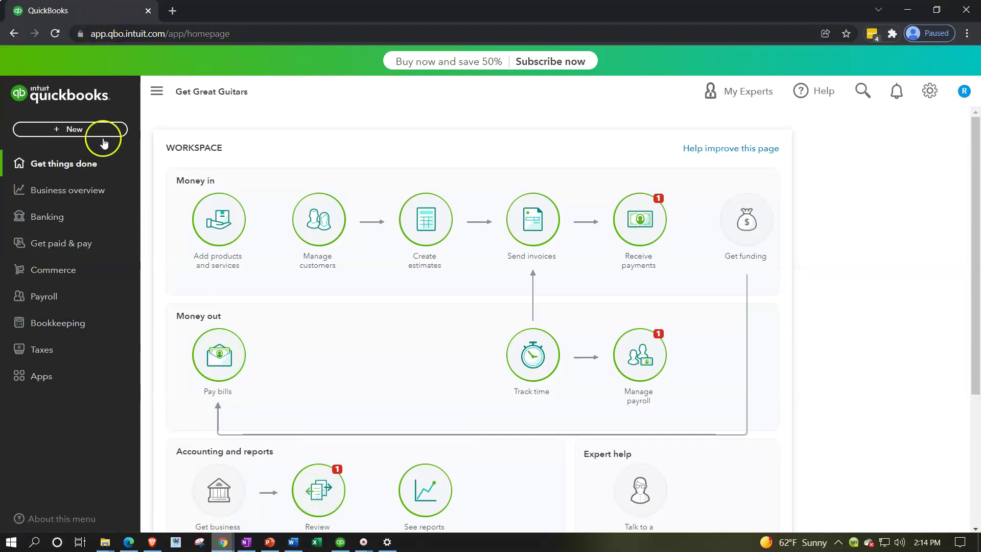
click(54, 193)
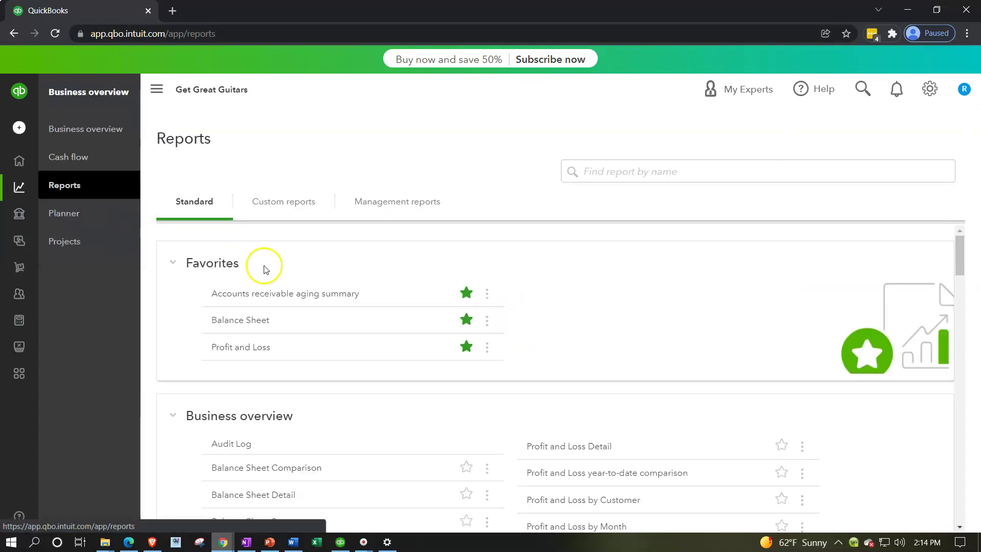
click(250, 317)
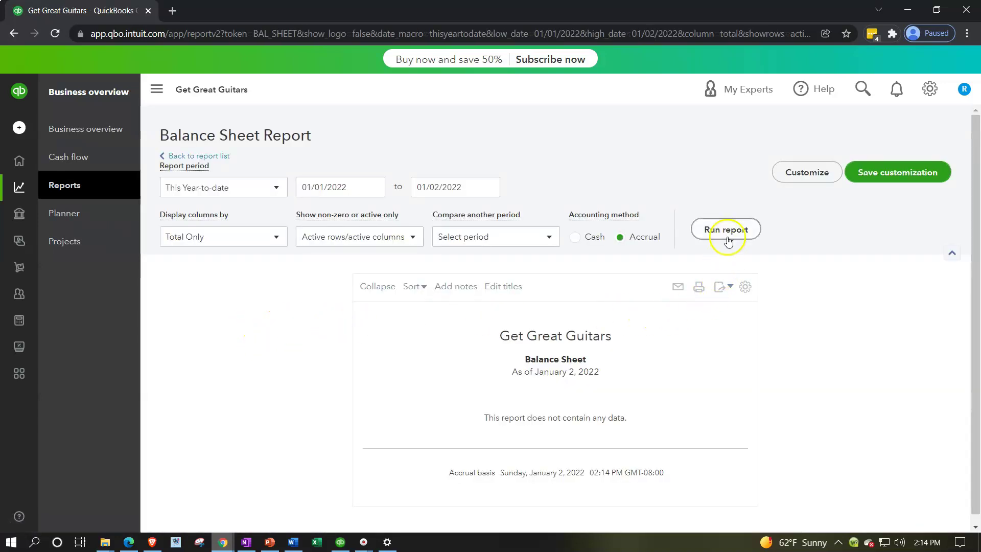
- Duplicate the Get Great Guitars Balance Sheet tab and return to the original tab
right_click(74, 11)
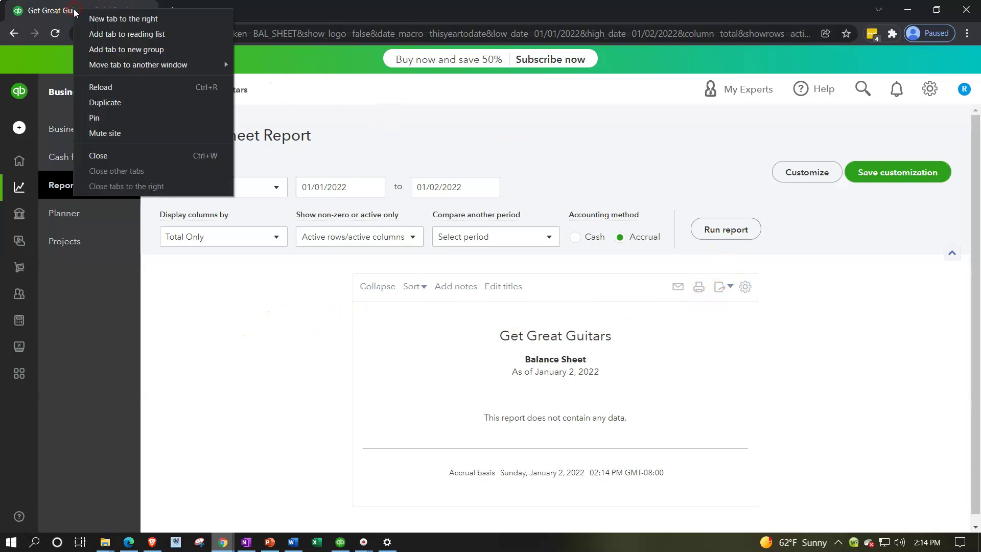
click(111, 102)
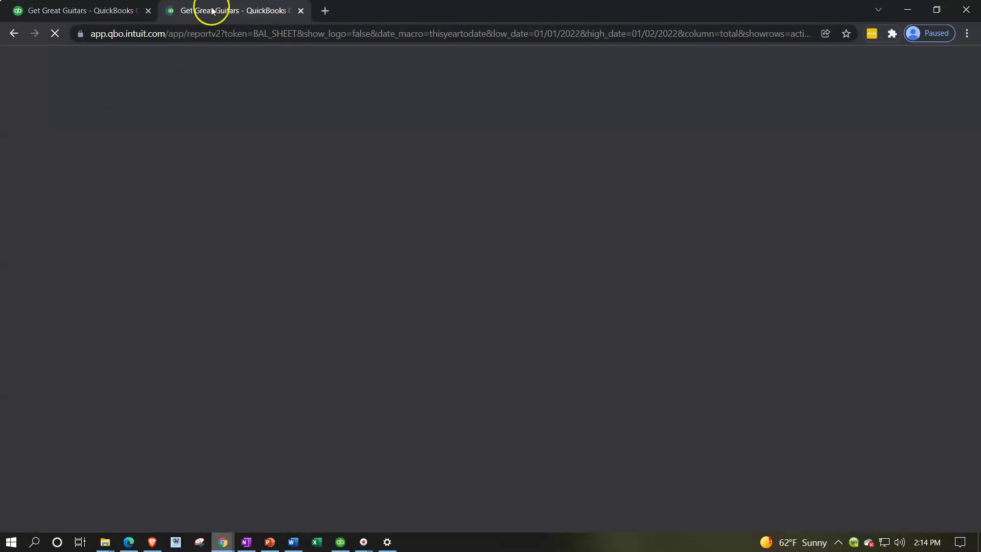
click(101, 10)
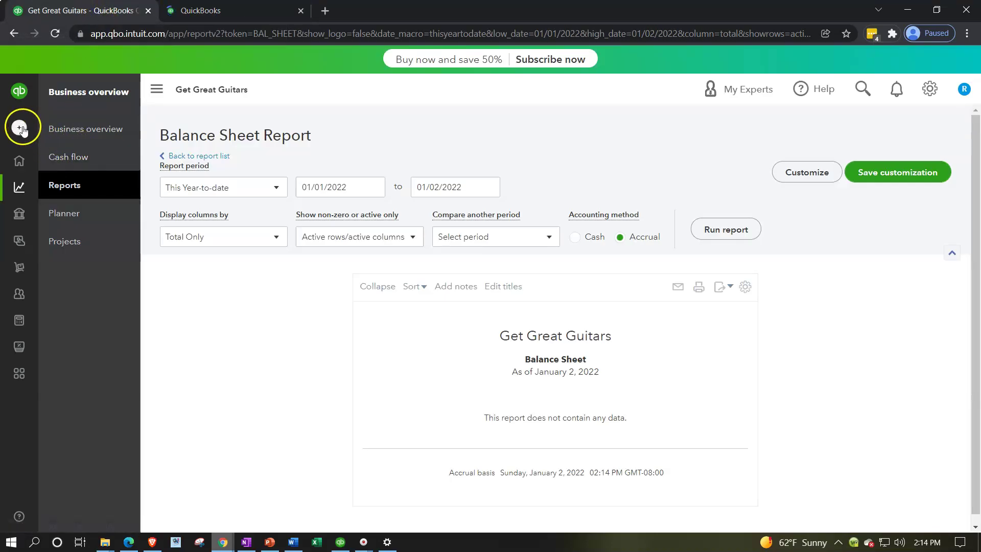
- Start a new customer invoice in the original Get Great Guitars tab
click(63, 137)
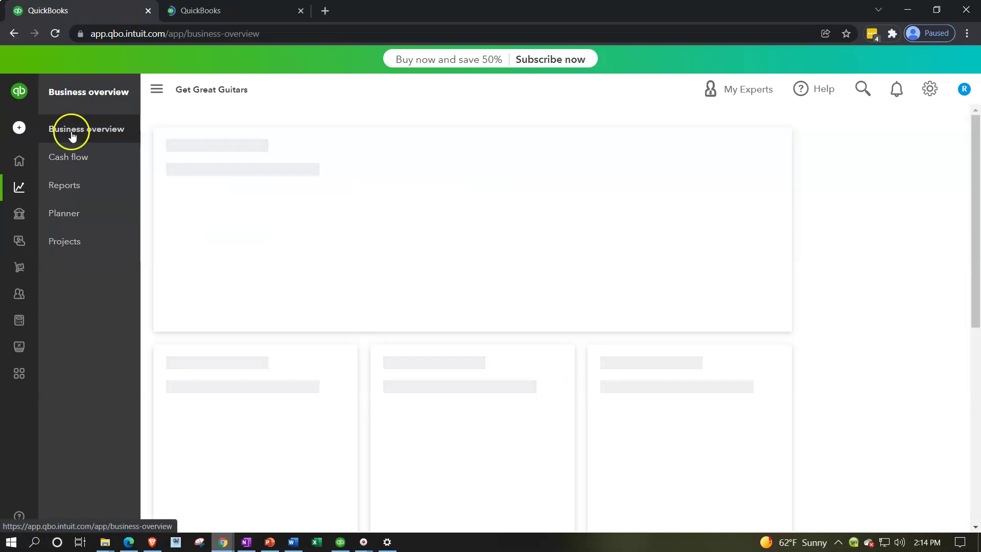
click(19, 129)
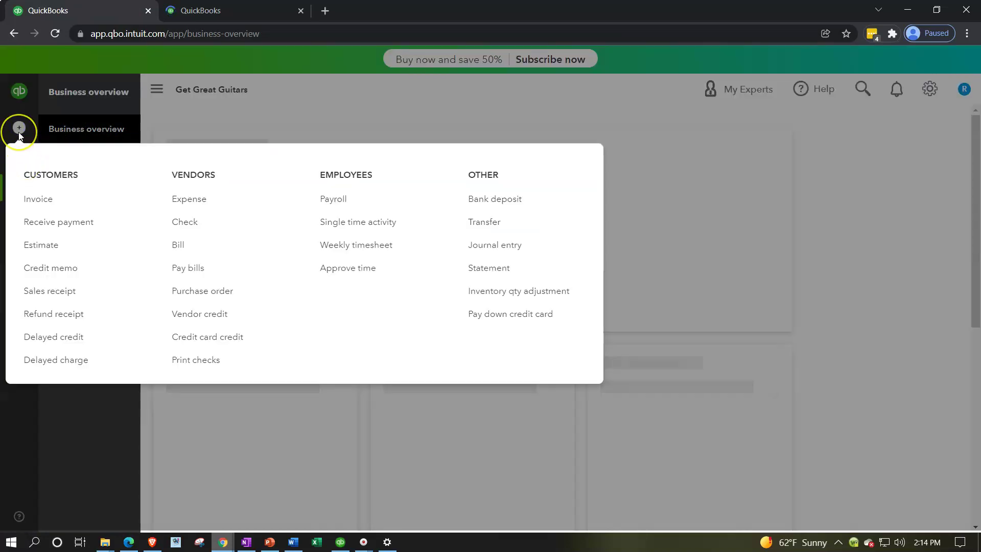
click(33, 202)
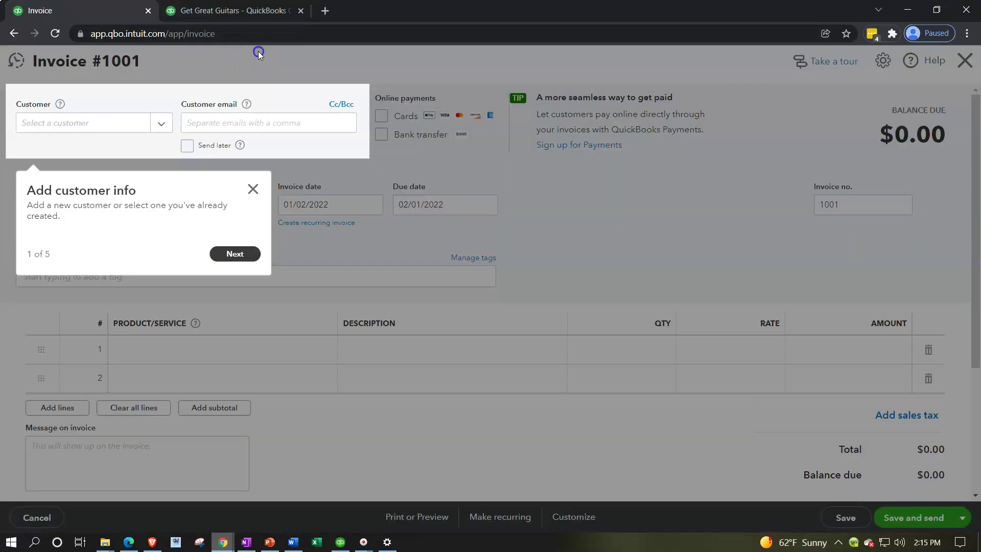
- Separate the Balance Sheet tab into its own window beside the invoice window and dismiss the invoice's customer info tip
click(246, 10)
mouse_move(246, 10)
mouse_down()
mouse_move(219, 38)
mouse_move(208, 128)
mouse_move(565, 158)
mouse_move(379, 185)
mouse_move(178, 3)
mouse_up()
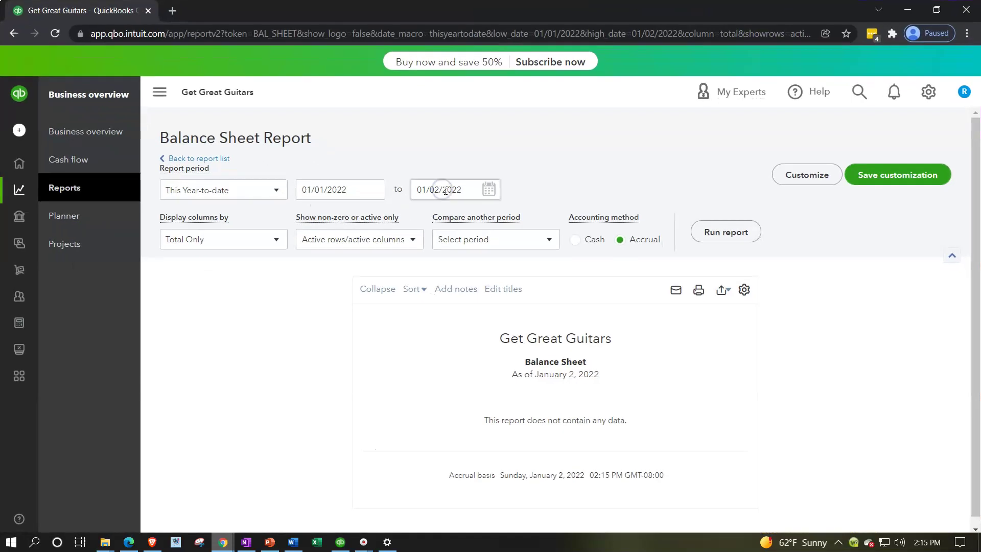
click(306, 197)
key(super+Left)
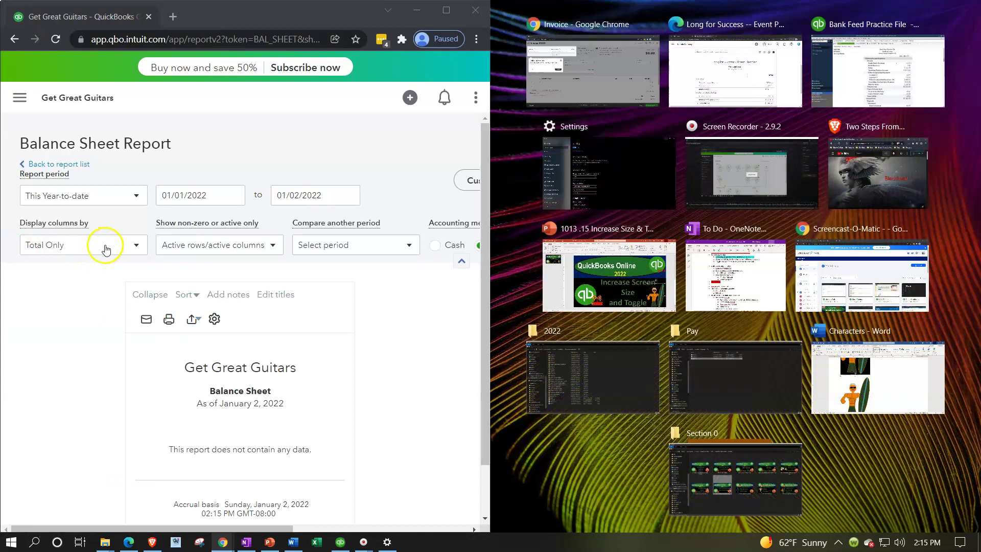
click(744, 149)
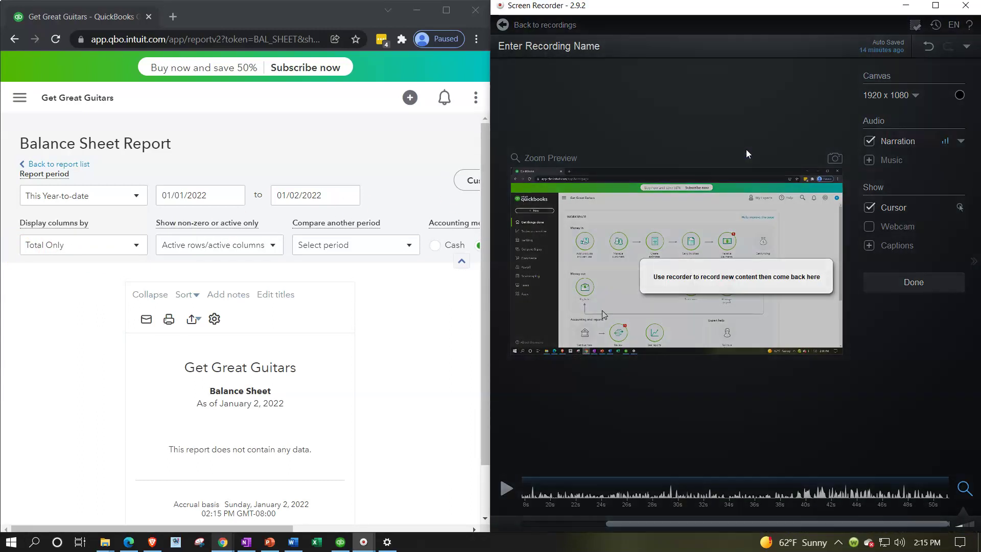
click(906, 5)
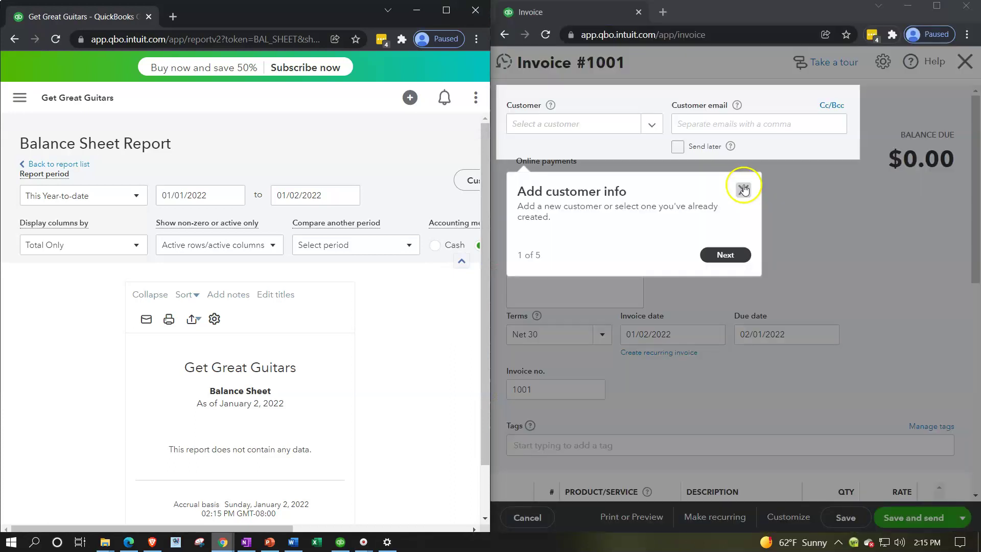
click(742, 187)
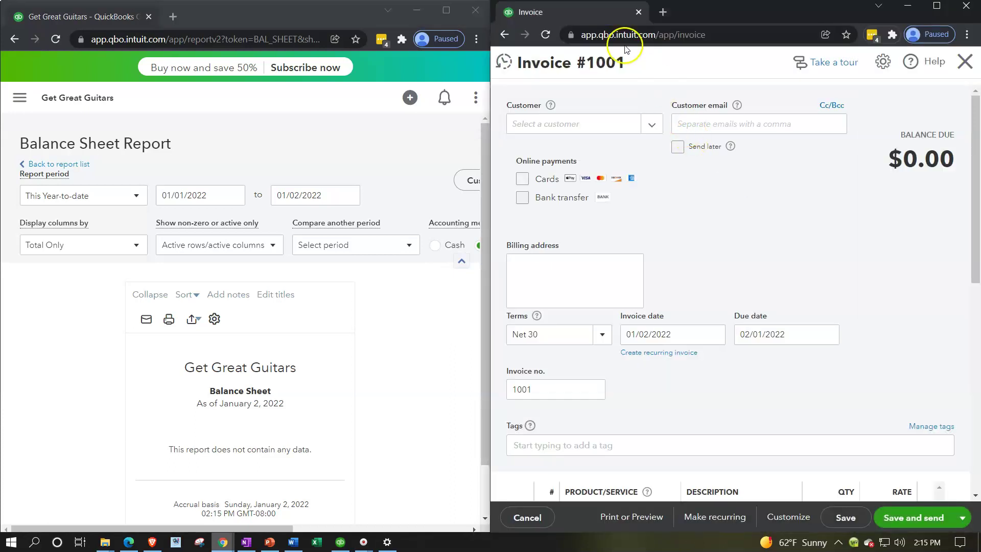
- Merge the invoice into the Balance Sheet window, maximize that window and make the invoice its first tab
drag(587, 19, 220, 11)
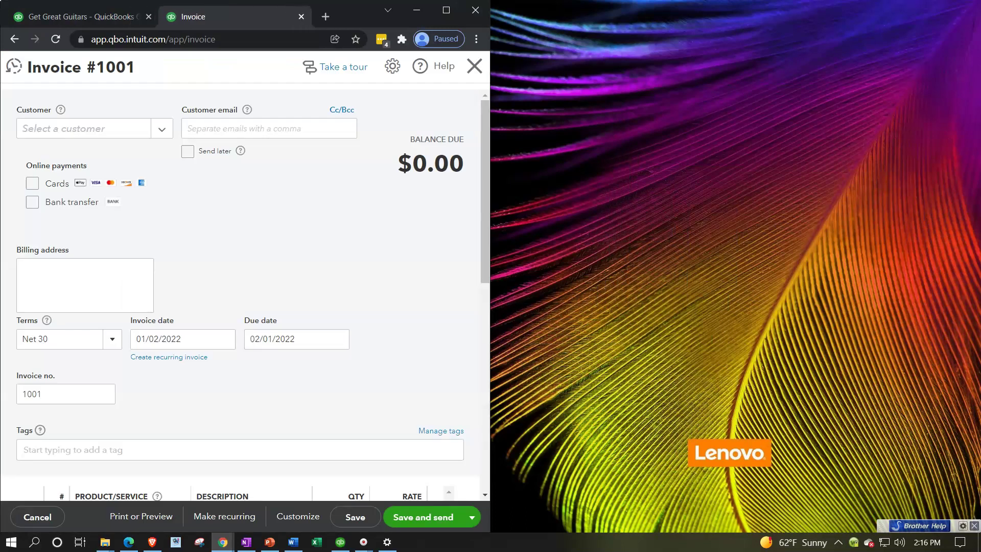
click(444, 7)
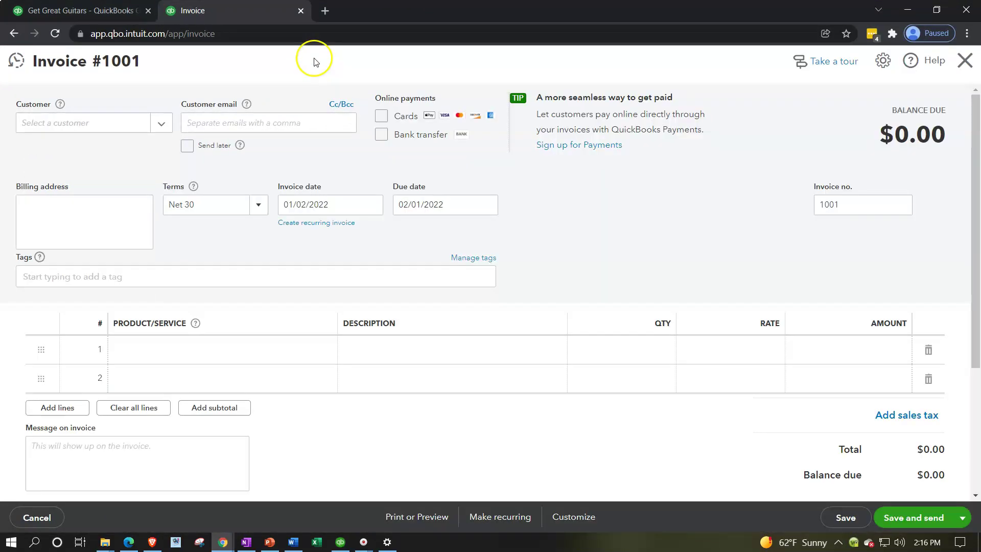
drag(219, 10, 97, 10)
- Toggle between the Balance Sheet and Invoice tabs, ending on the Balance Sheet
click(200, 12)
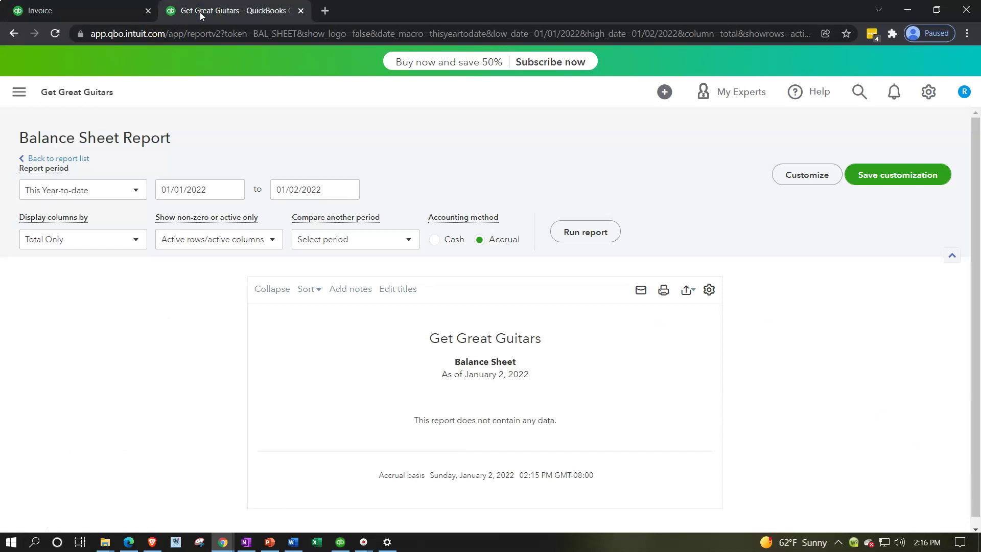
click(111, 12)
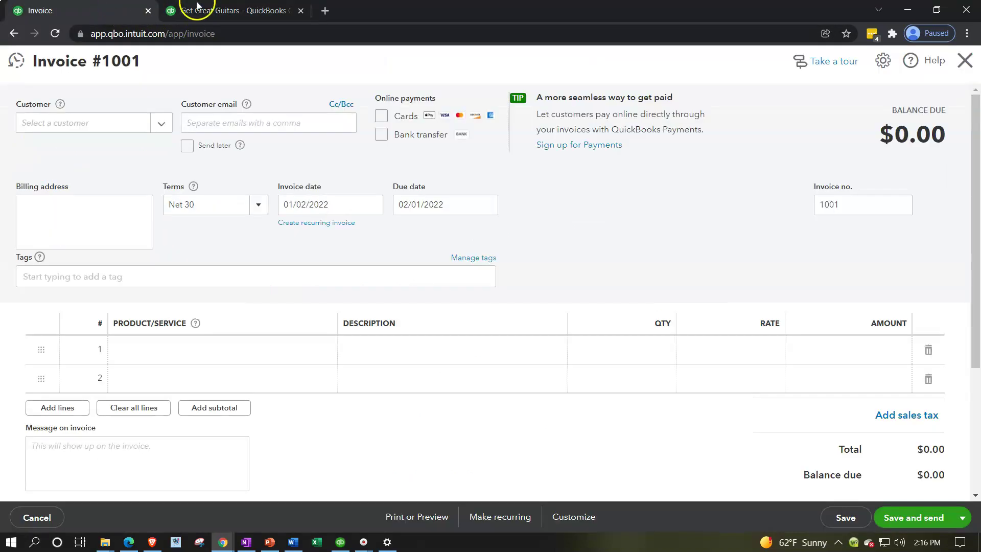
click(230, 6)
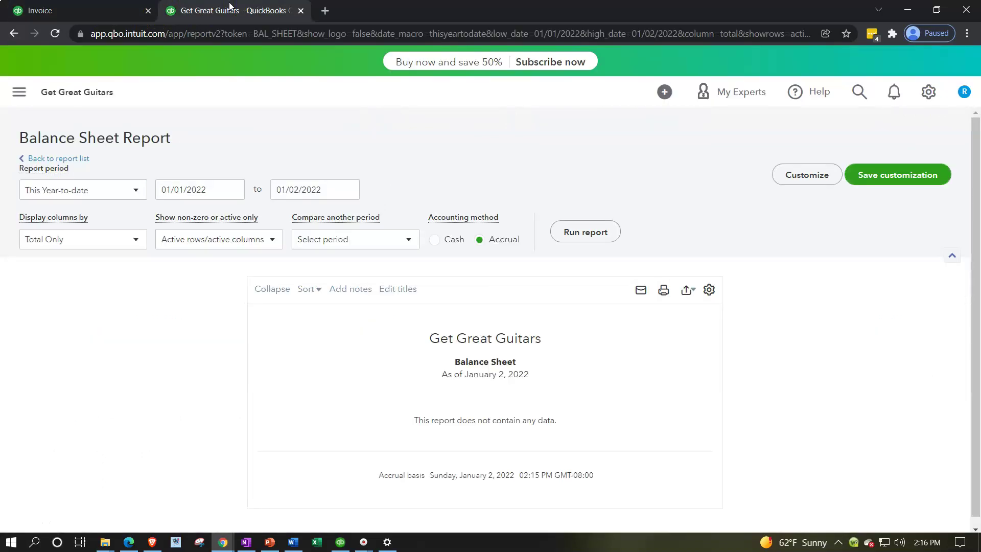